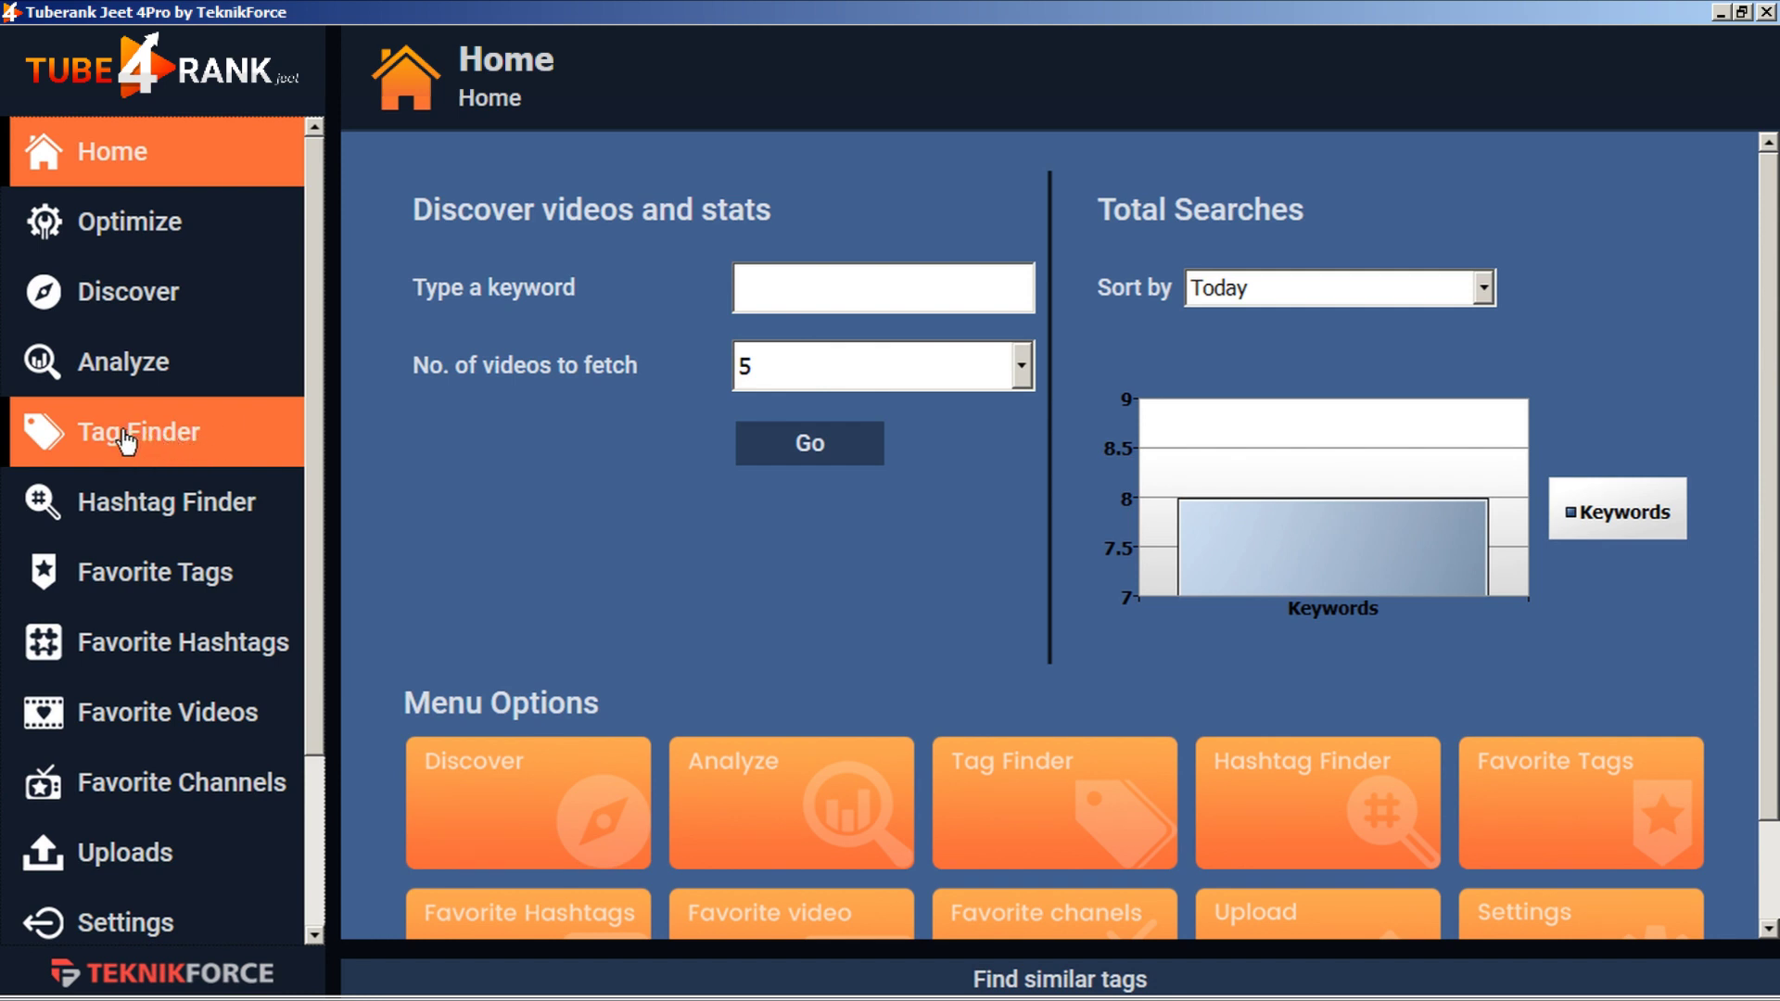
Search Tag Finder for tags related to "keto recipe", analyzing 10 videos
click(1057, 803)
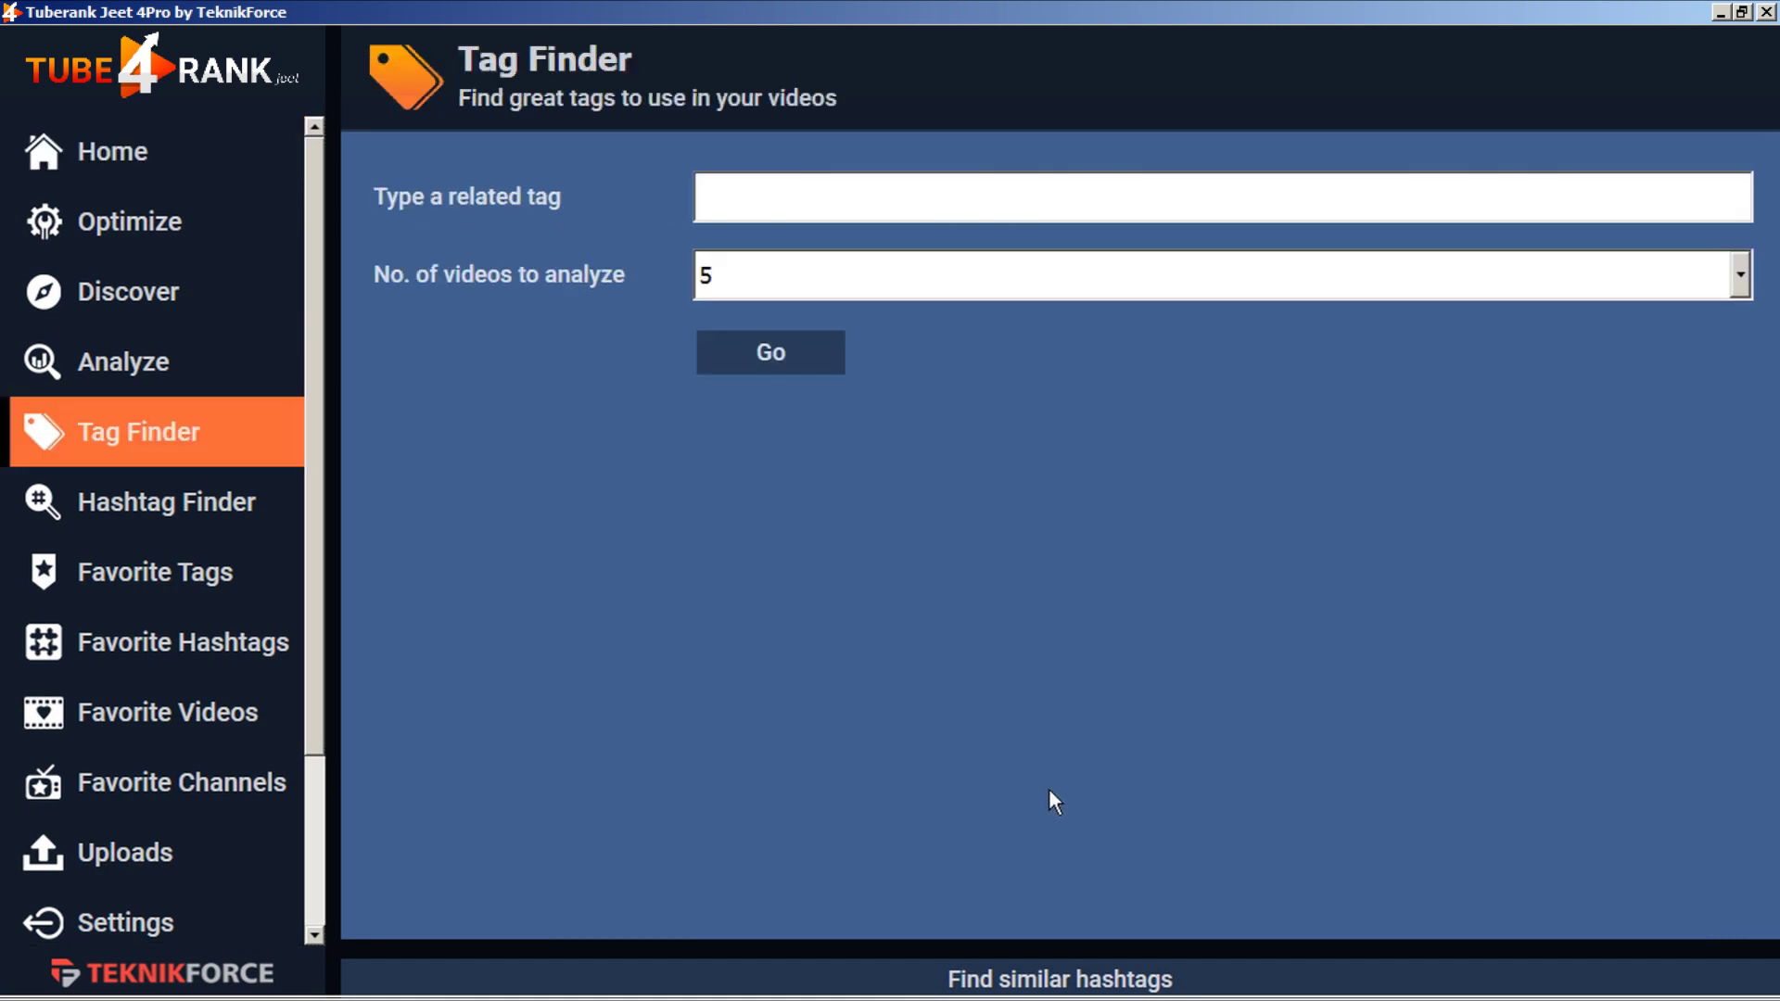
click(811, 201)
text(keto recipe)
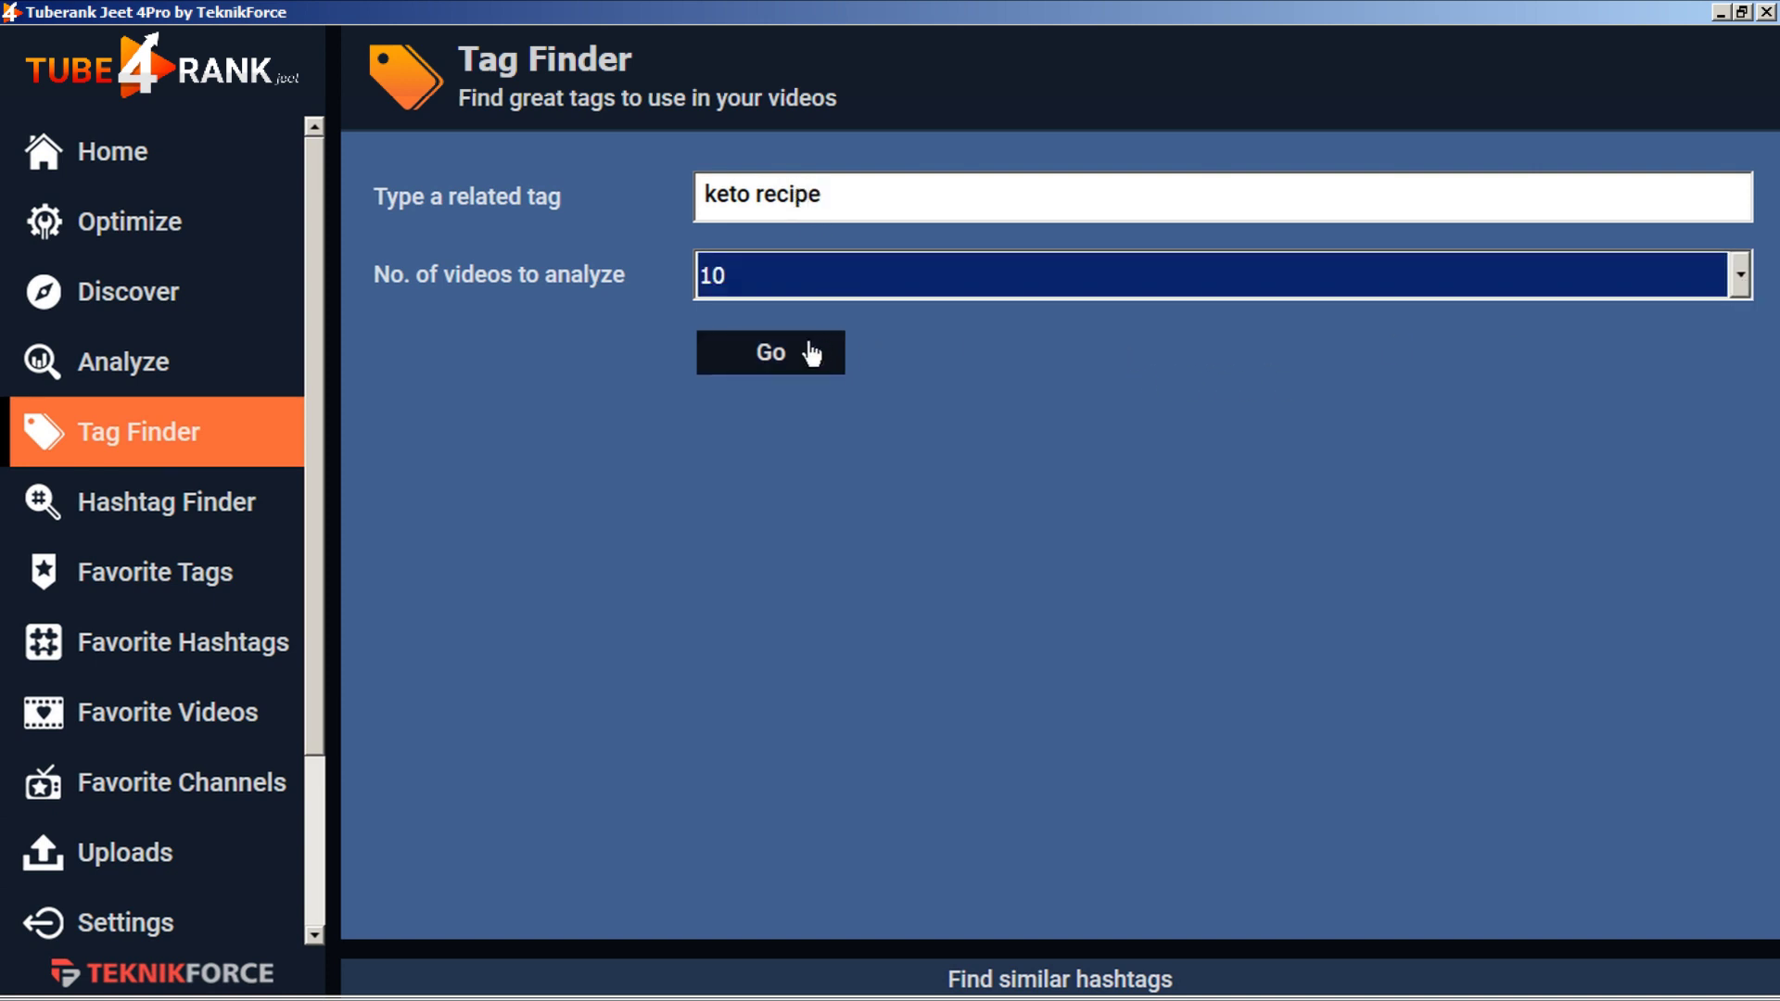
click(797, 352)
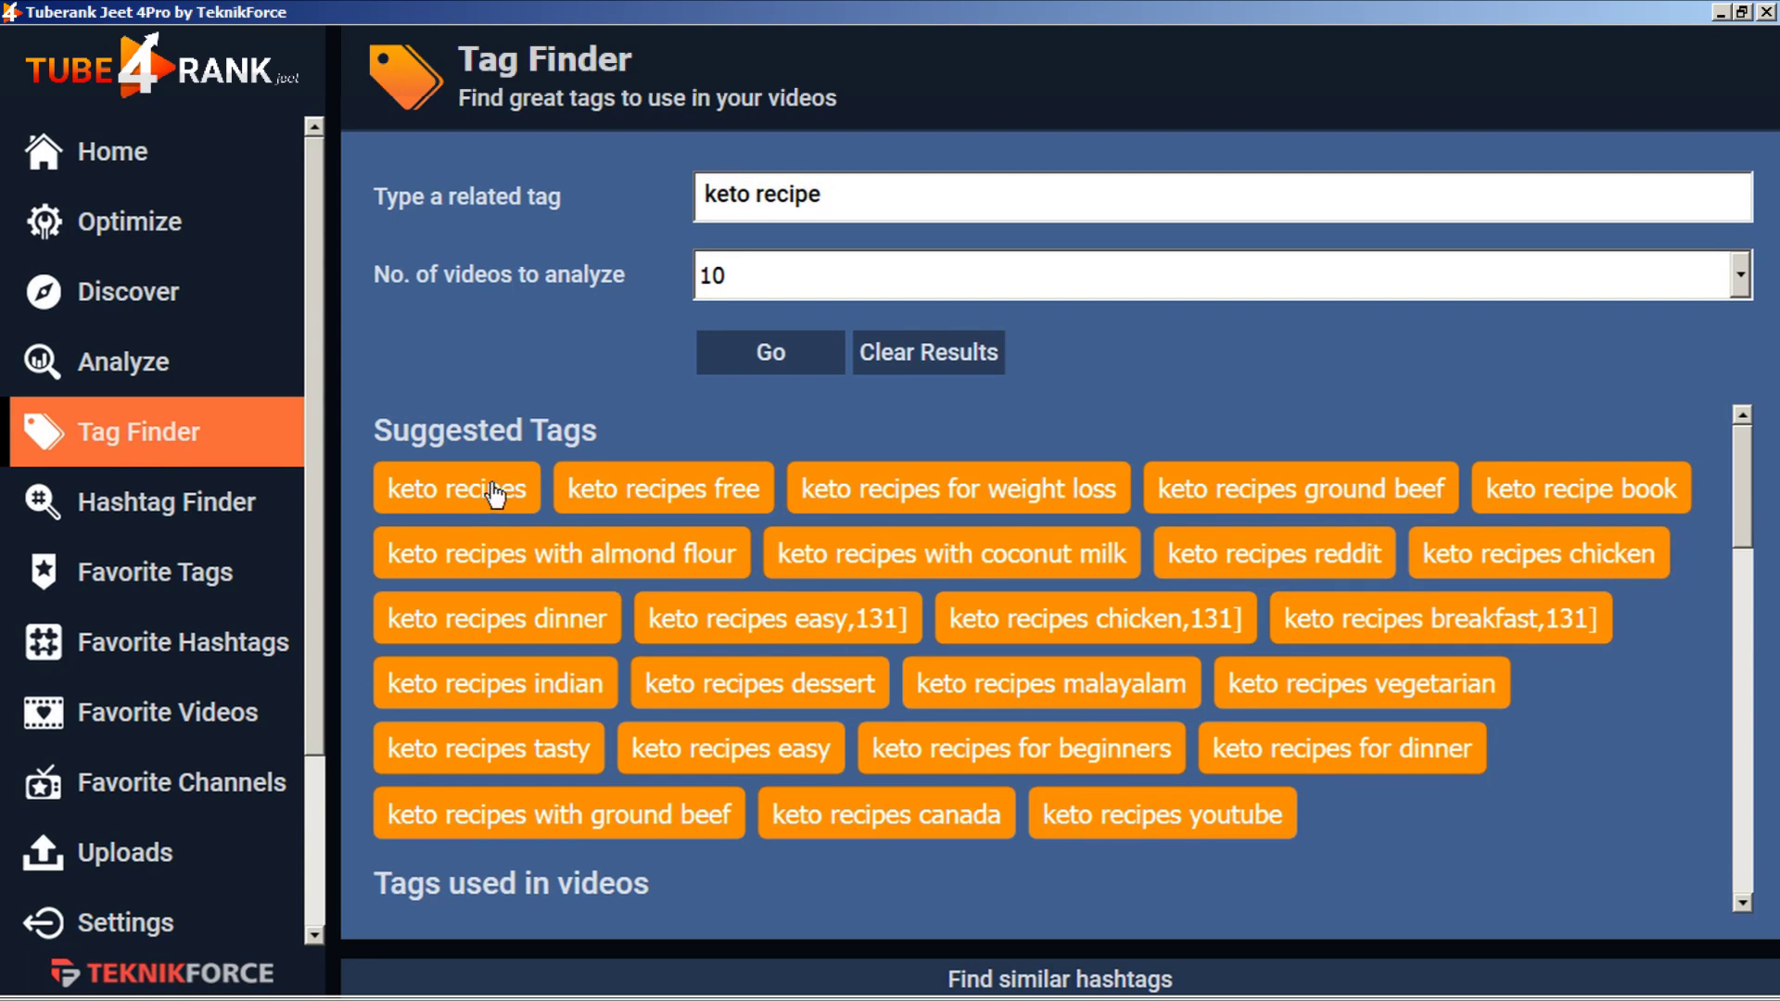
Look through the suggested tags and the tags used in videos, and open the options of the suggested "keto recipes" tag
scroll(494, 496, down, 5)
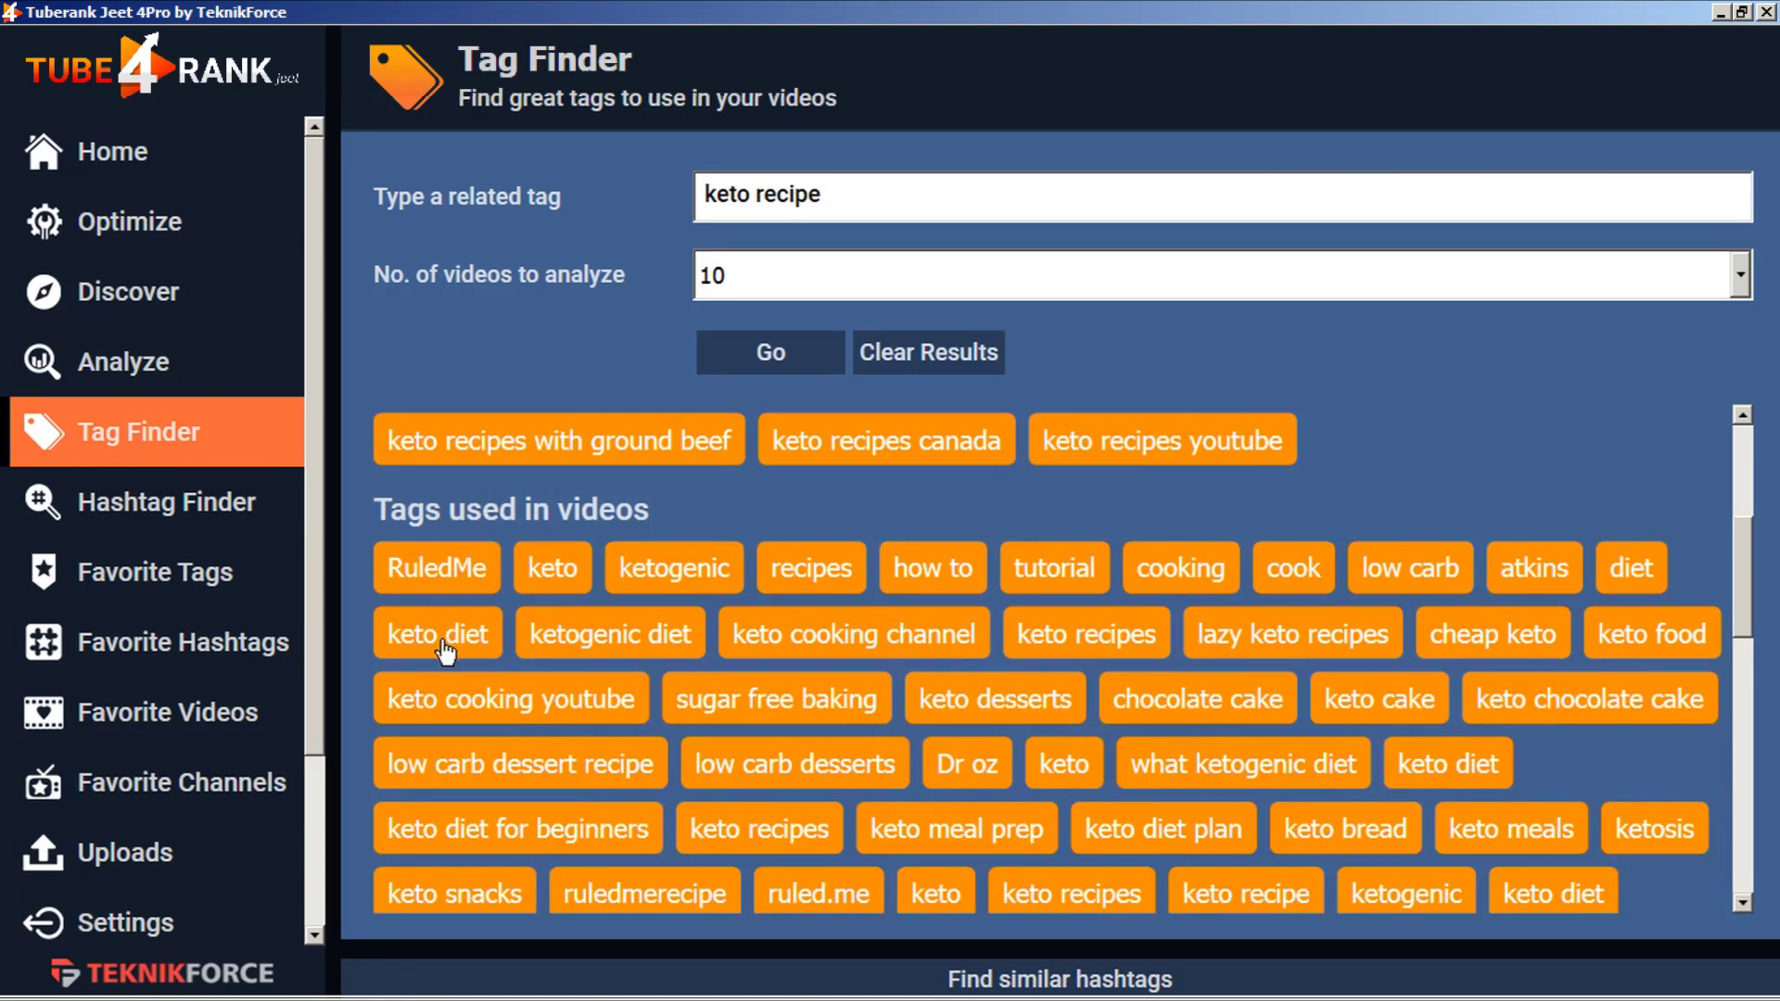
scroll(473, 644, down, 5)
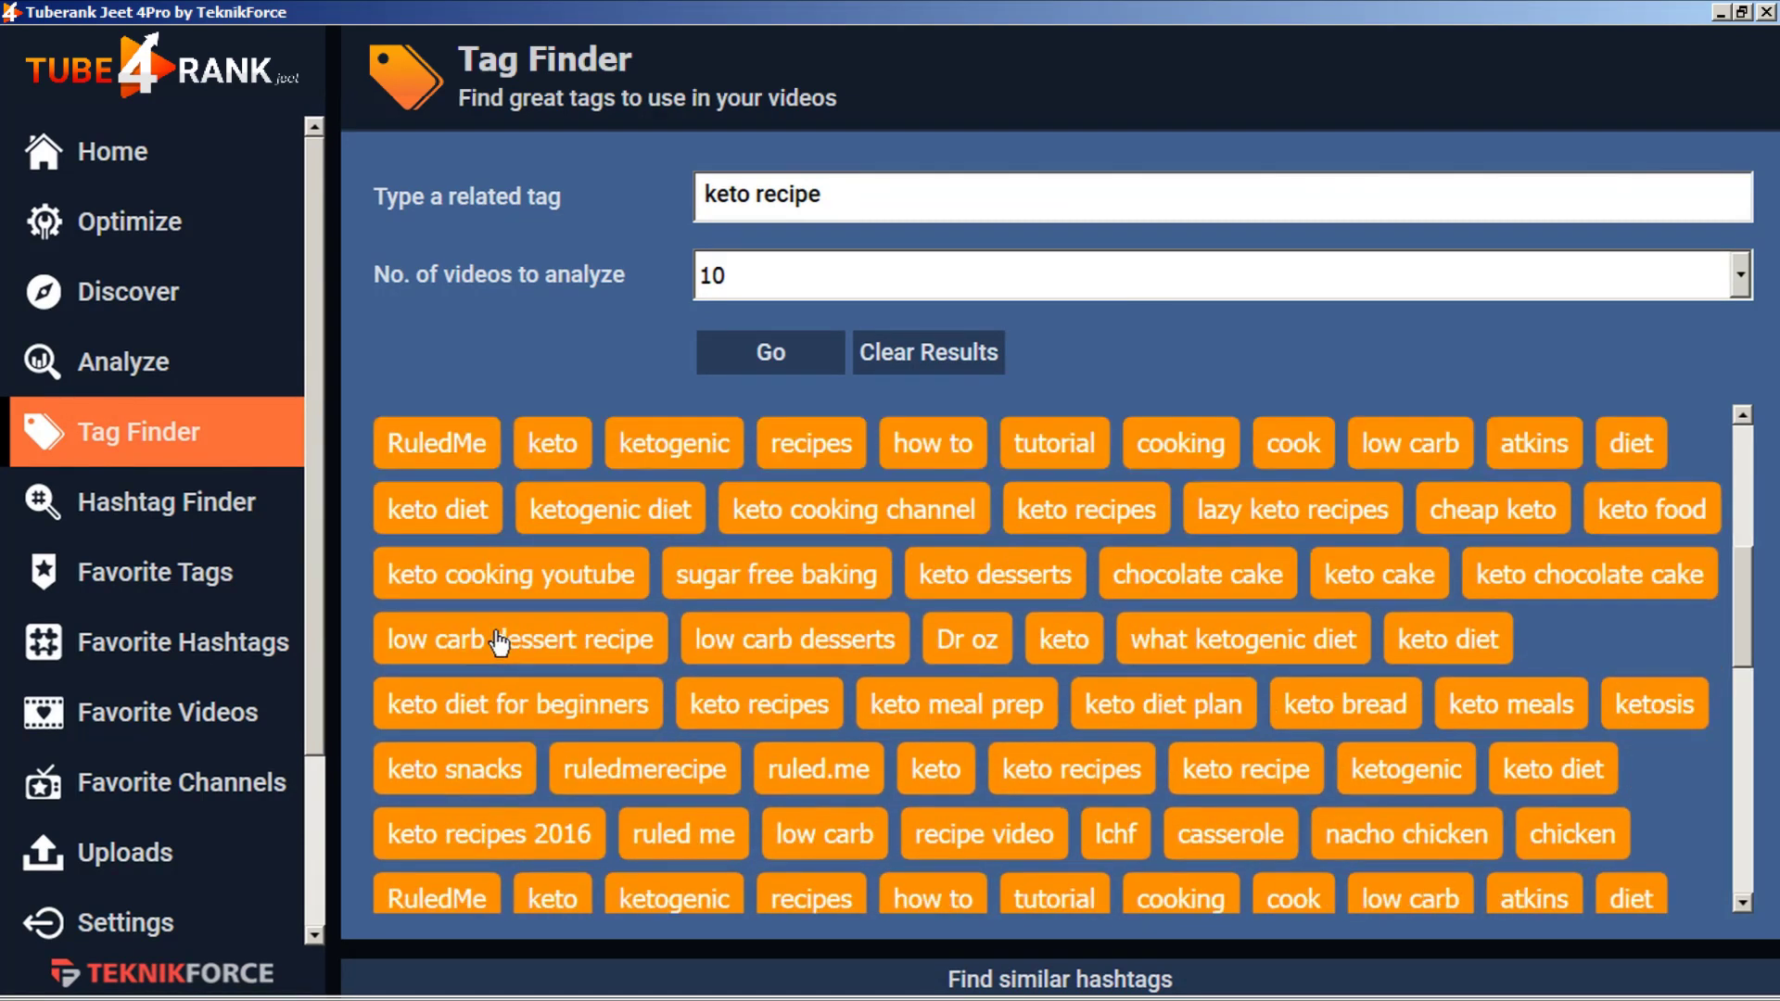
scroll(499, 642, down, 3)
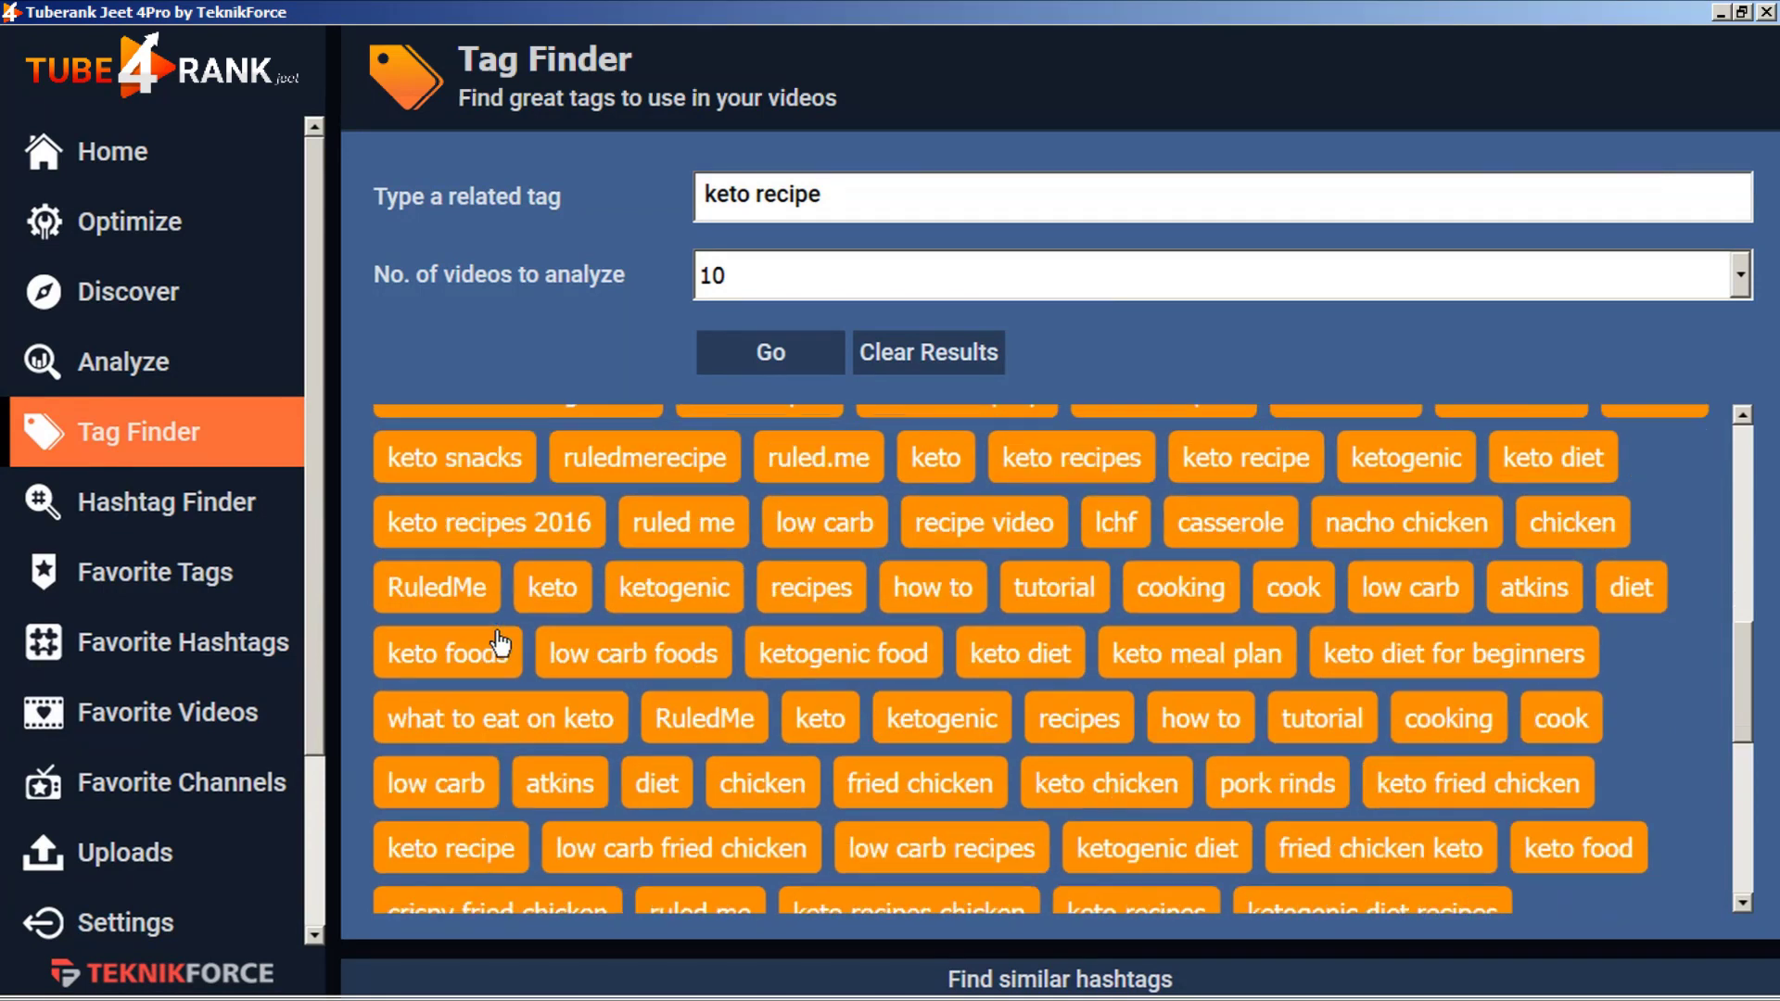
scroll(499, 641, down, 5)
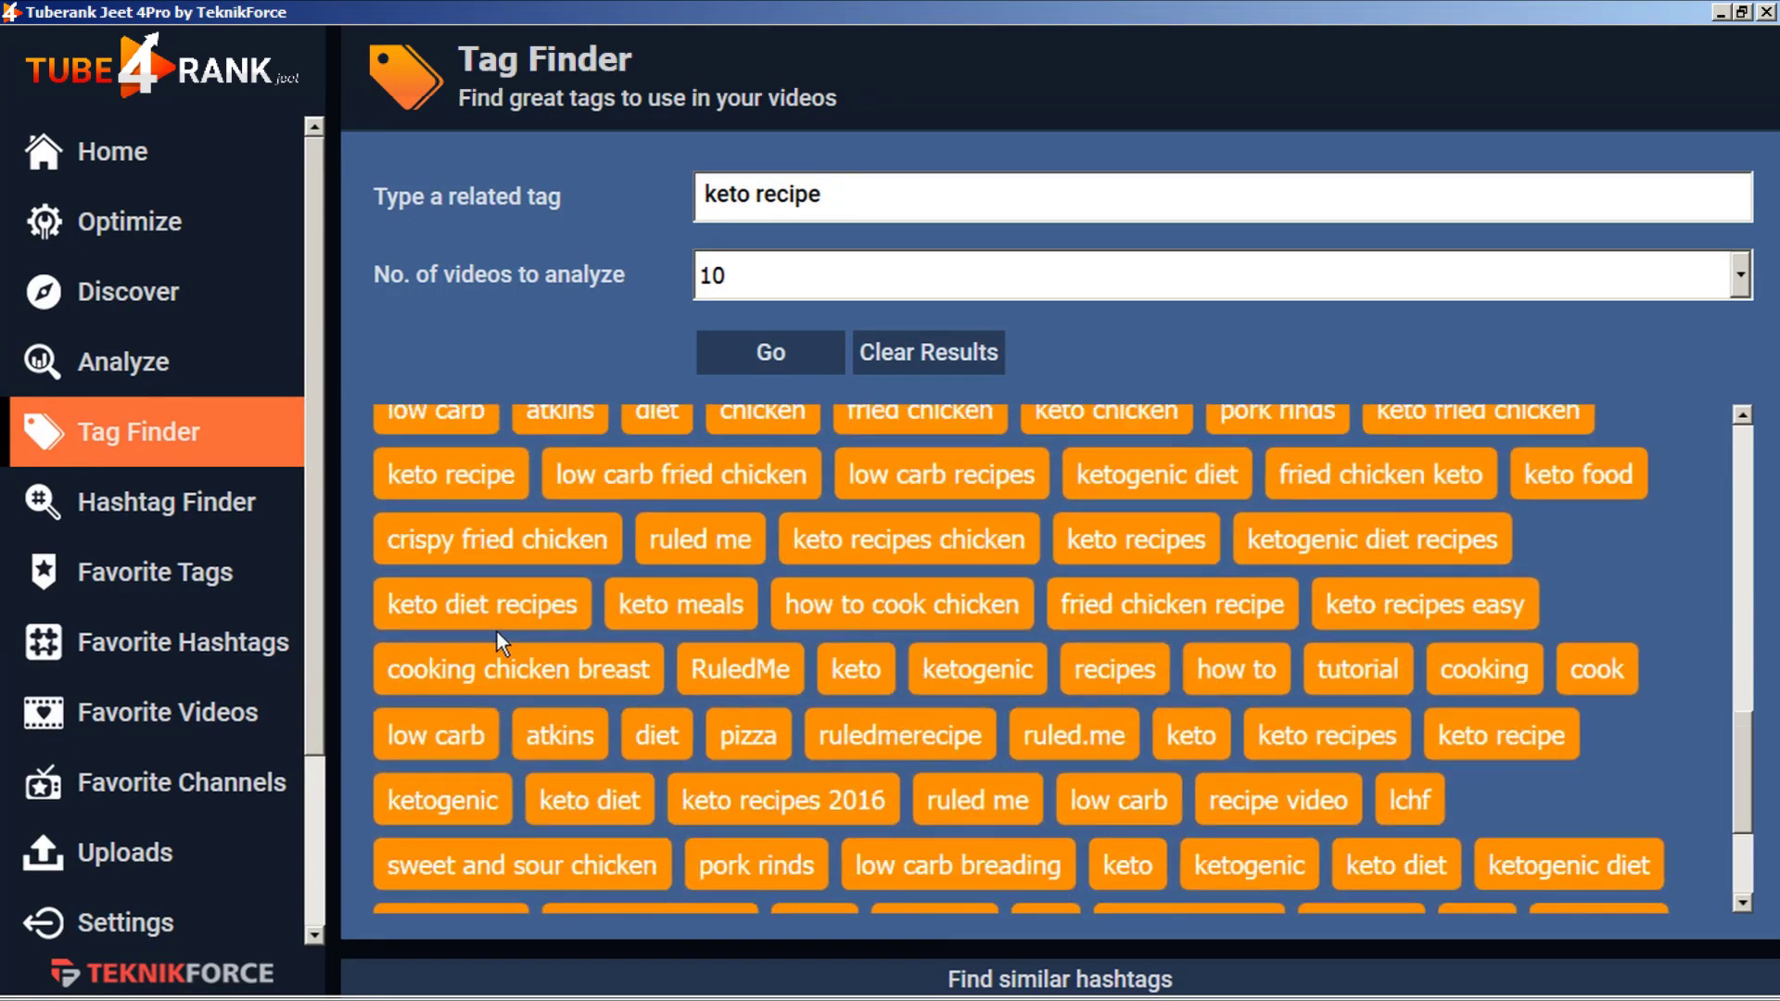
scroll(499, 642, down, 3)
scroll(499, 641, down, 1)
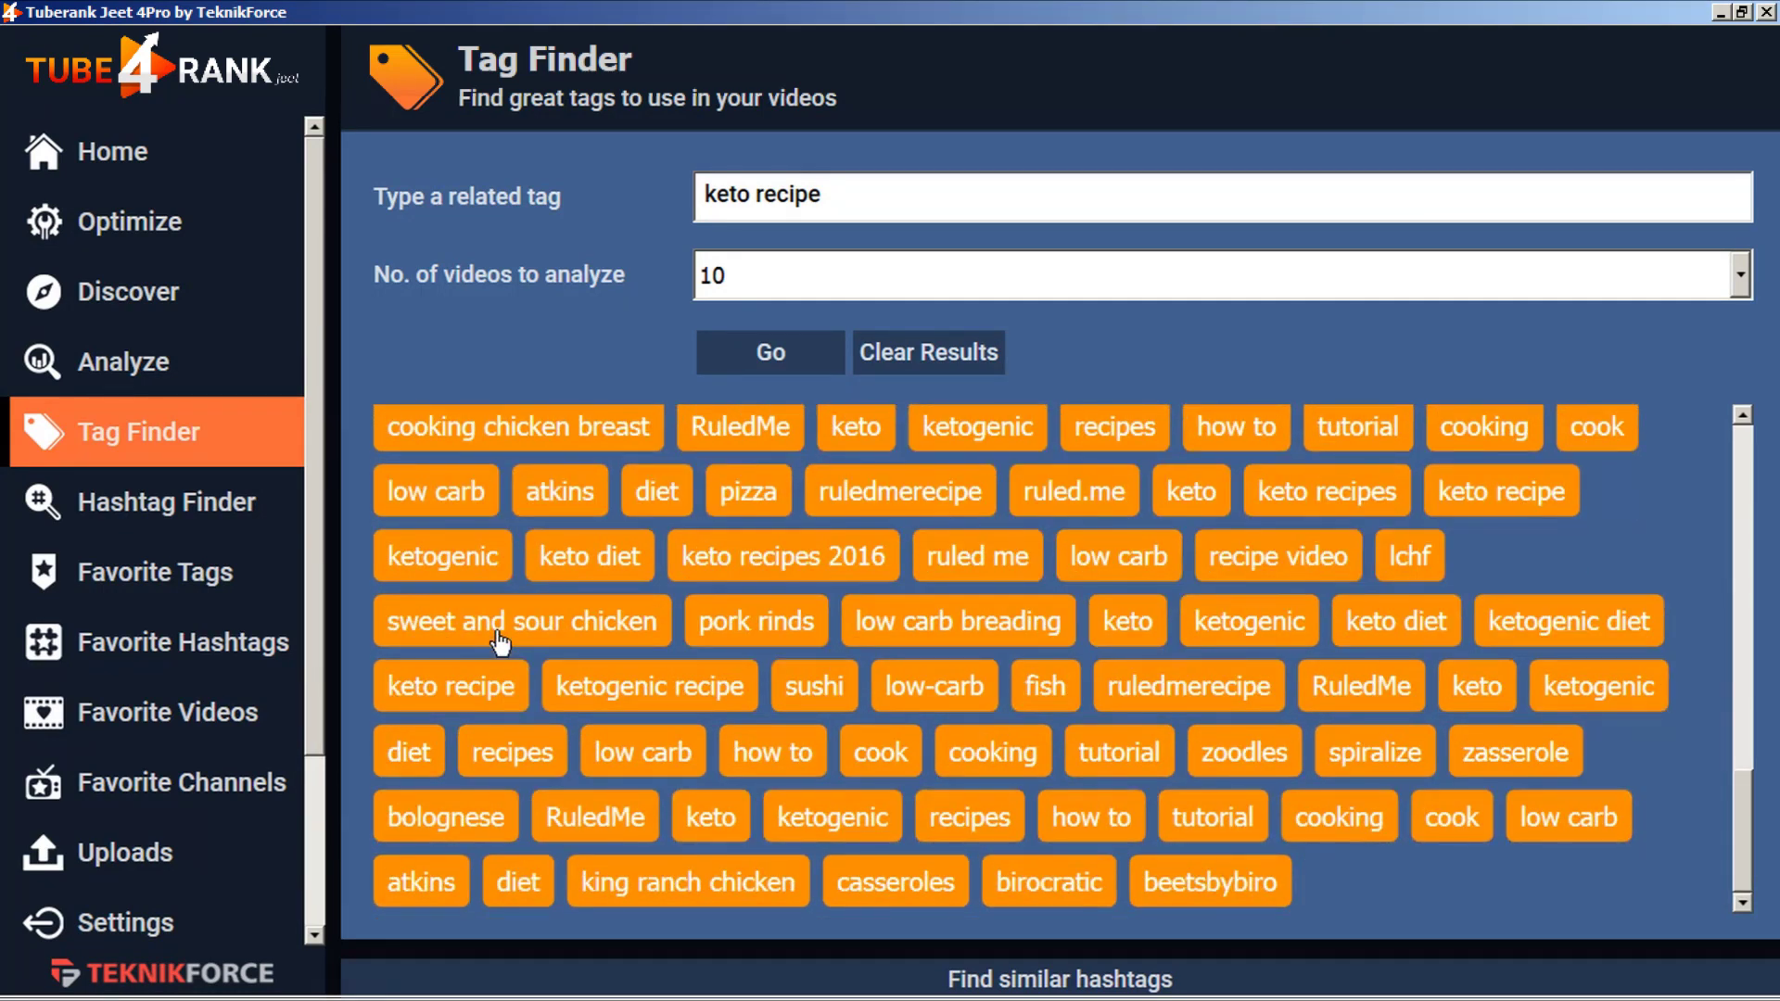
scroll(499, 641, up, 20)
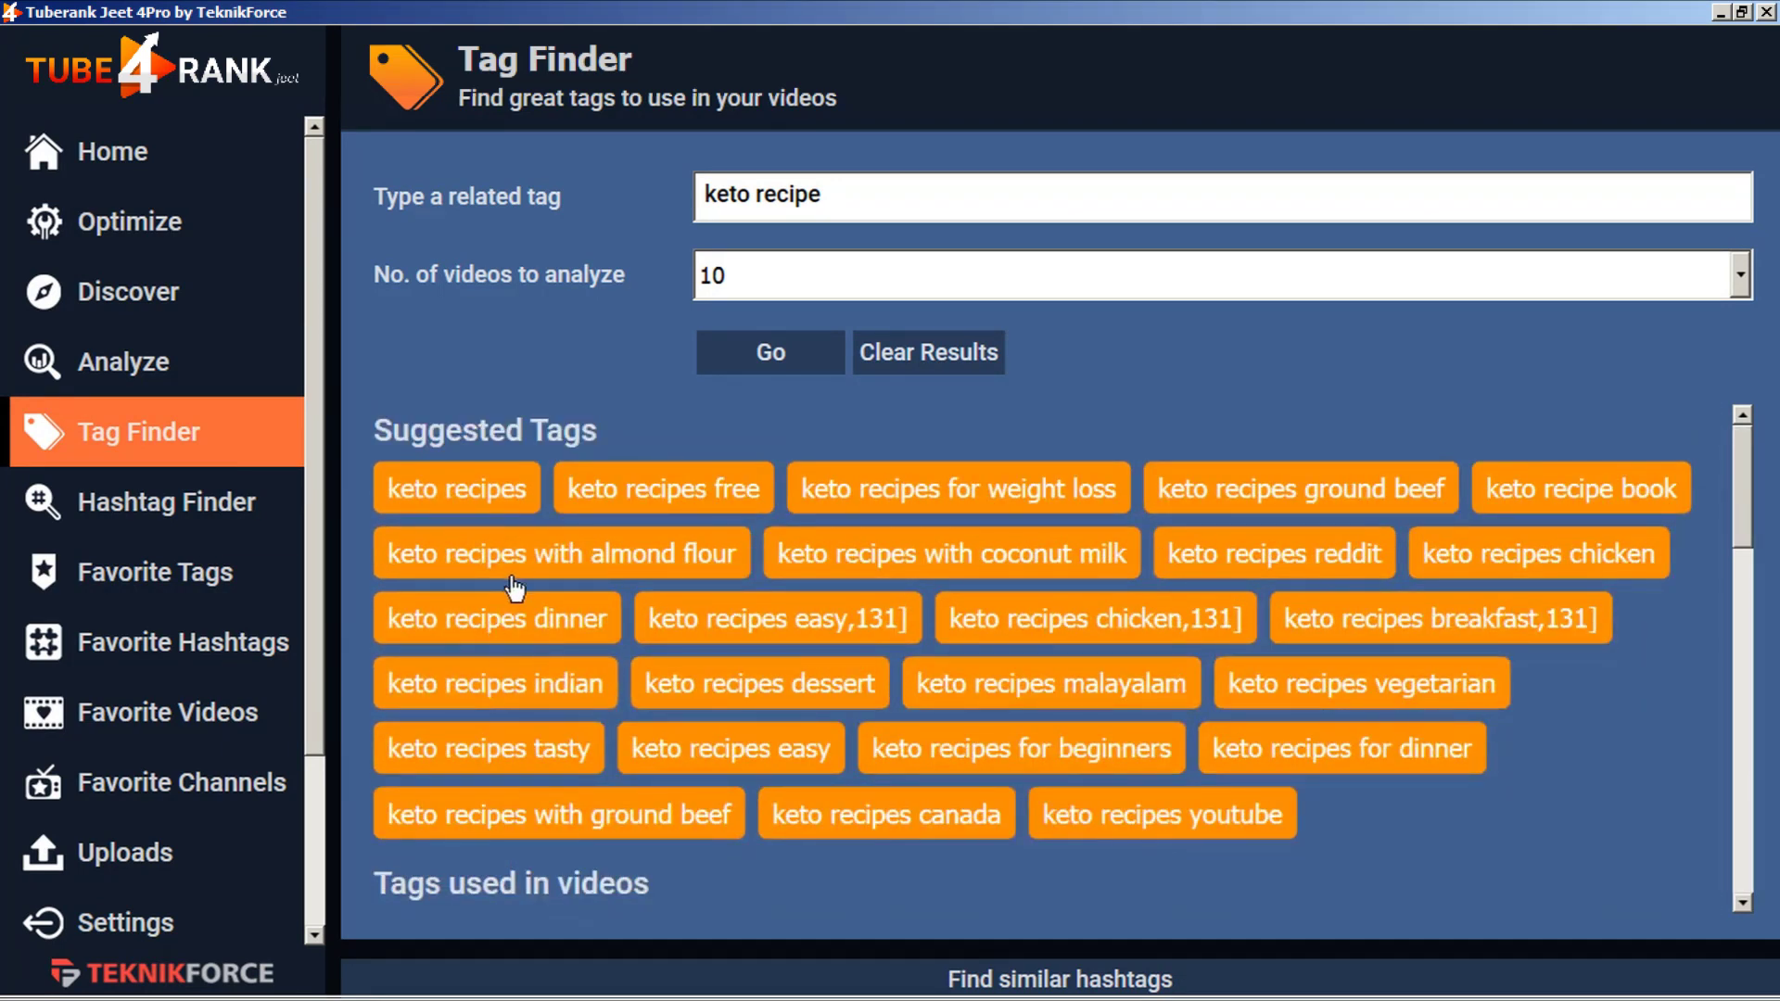
right_click(492, 503)
Create a group named "Keto" in Favorite Tags
click(161, 581)
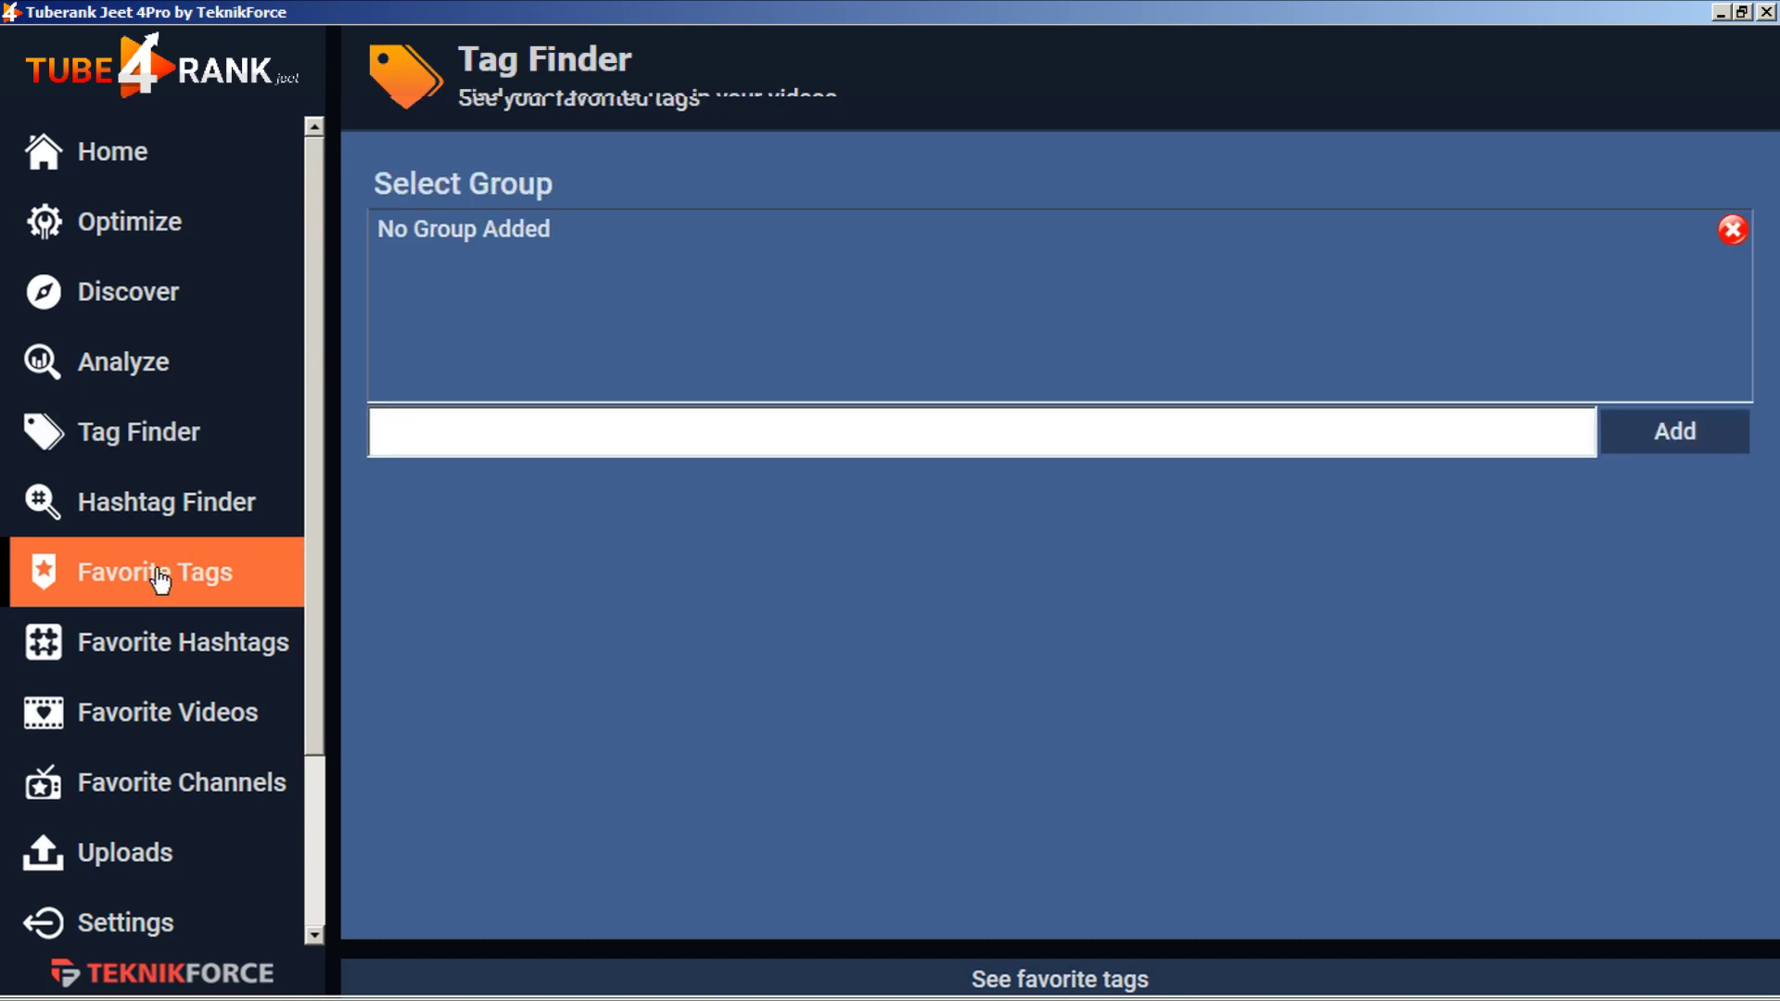
click(1663, 432)
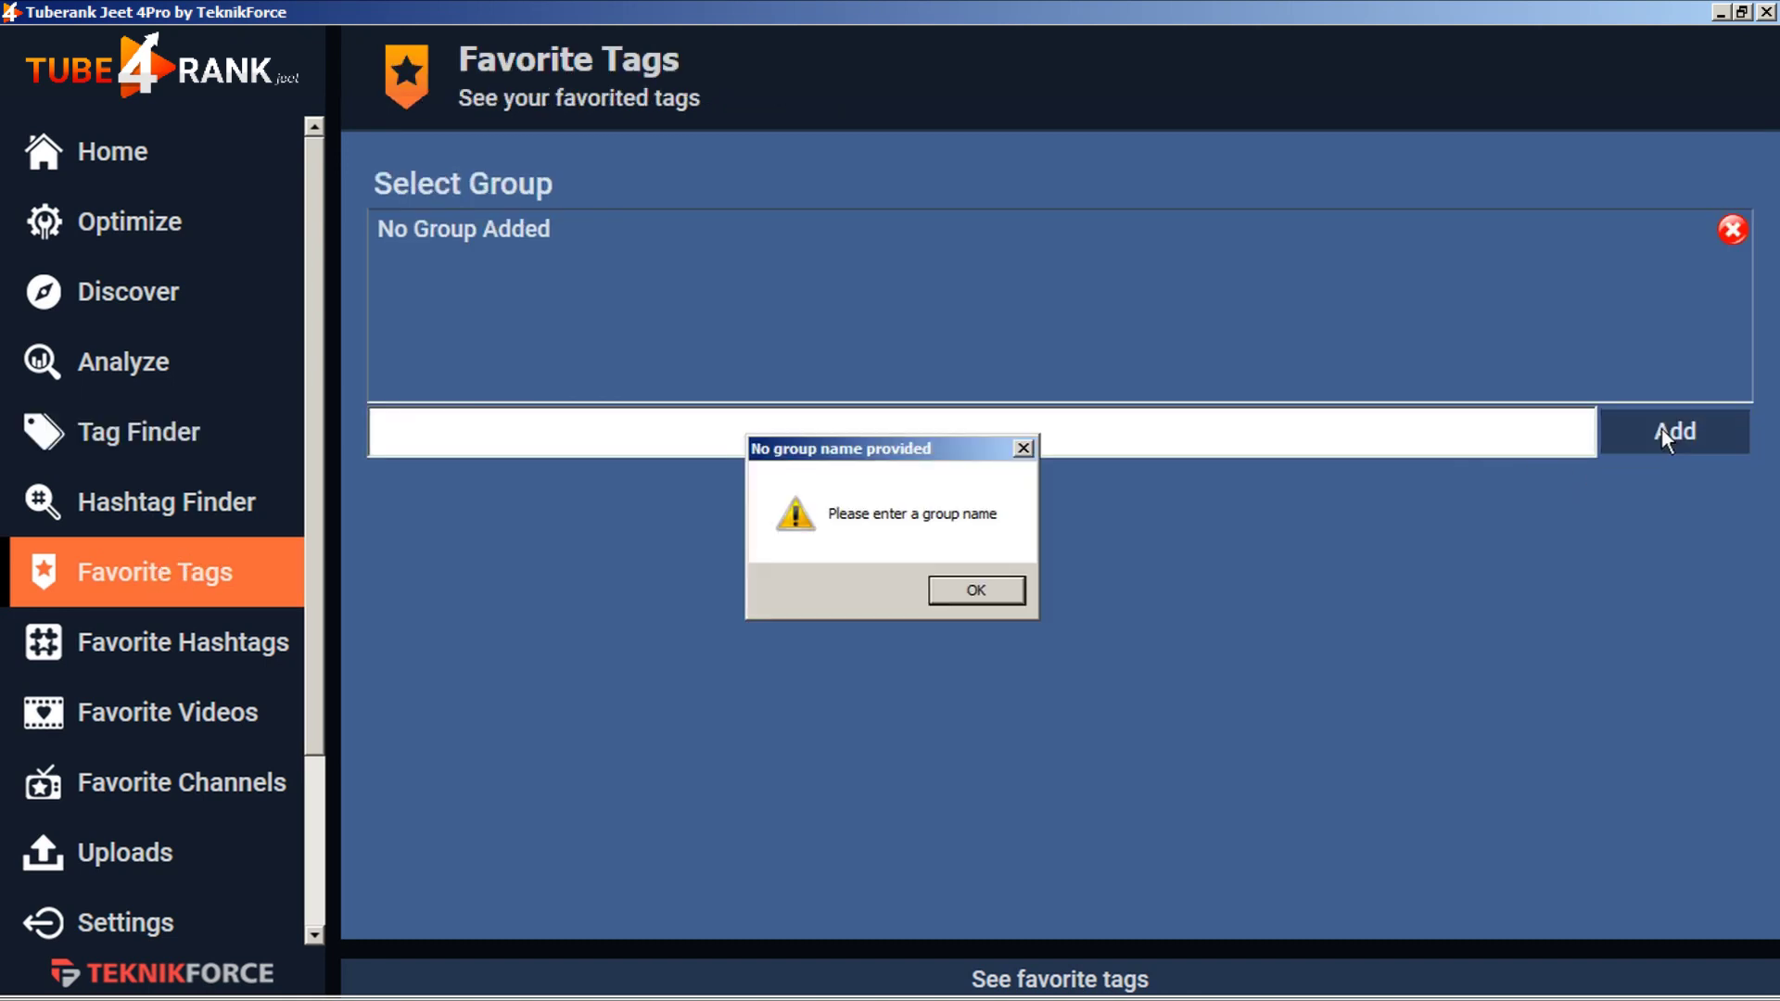
click(967, 594)
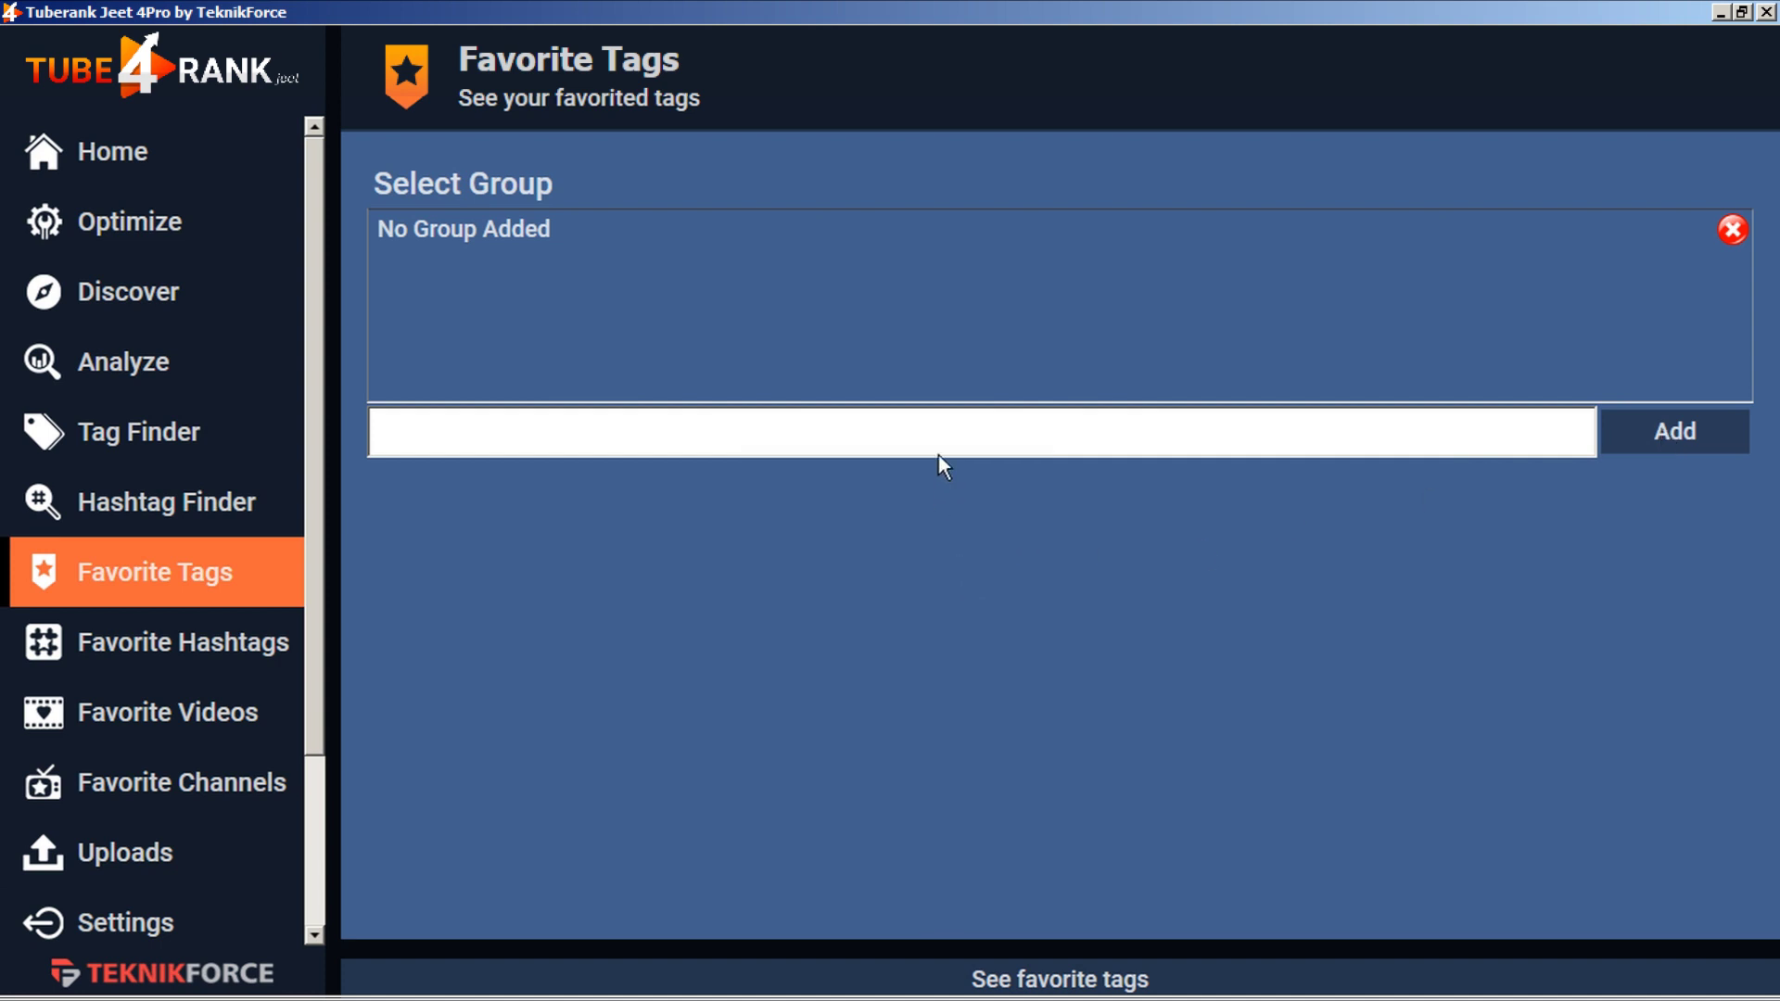
text(Keto)
click(1685, 447)
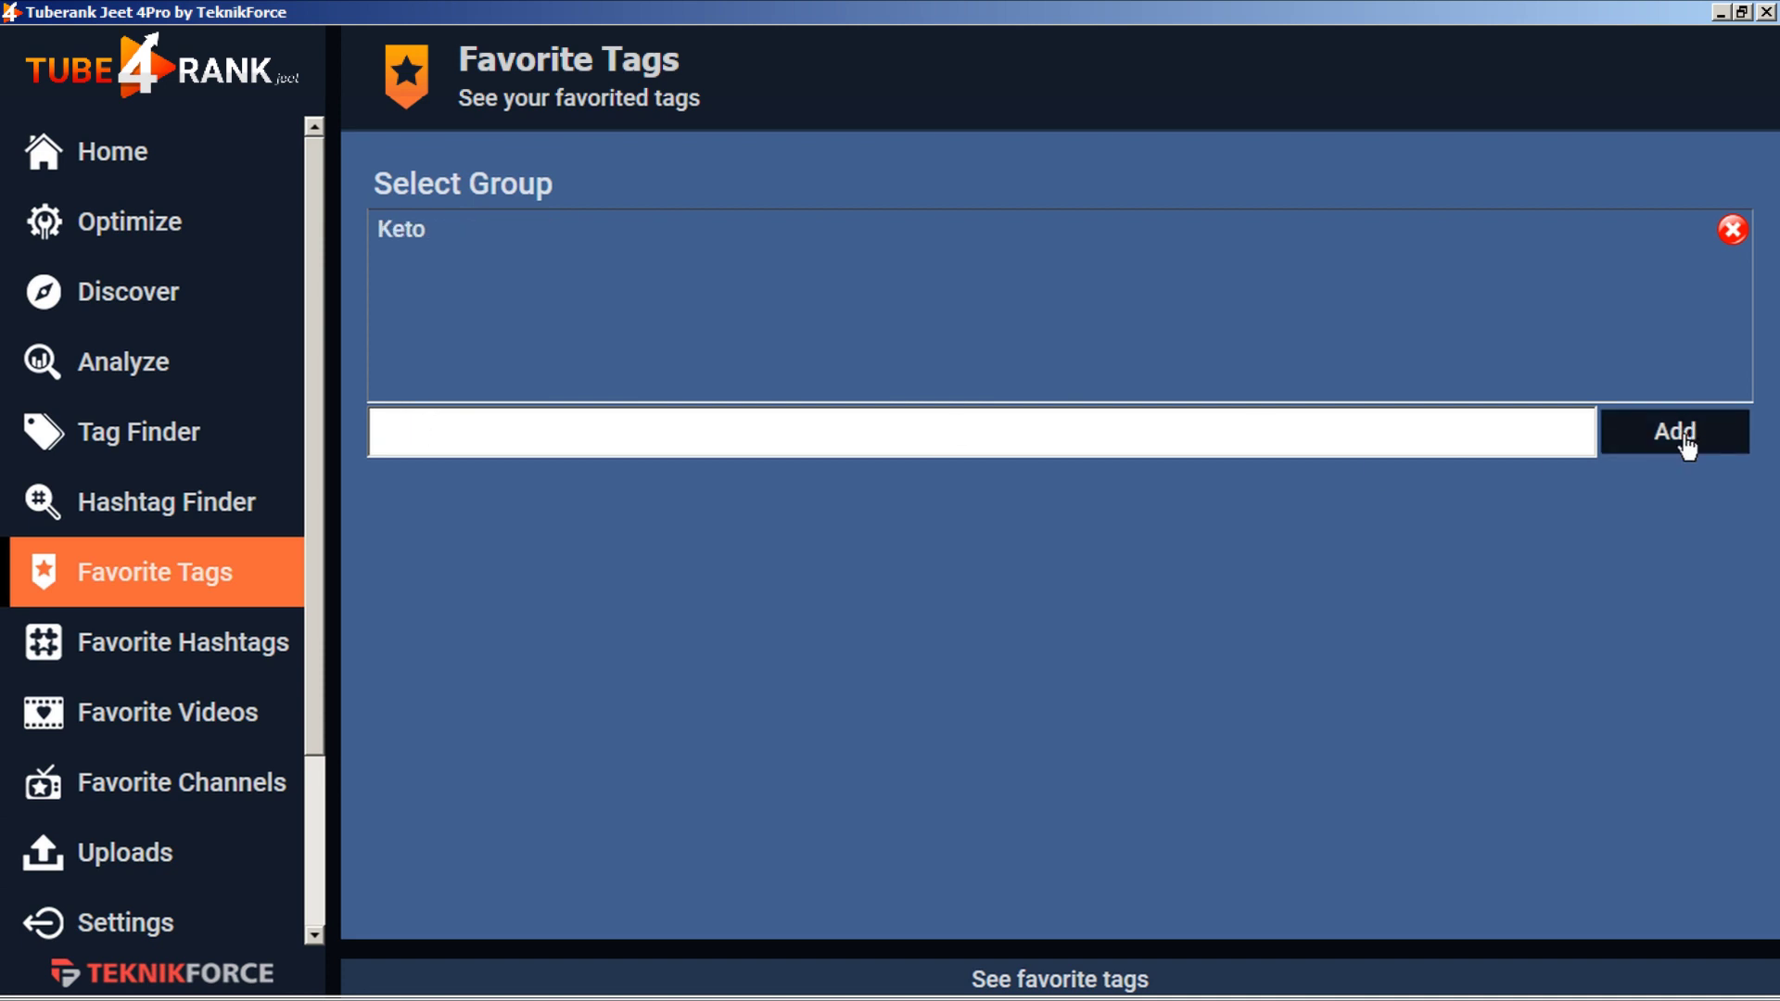
Enter "keto recipes" as the related tag in Tag Finder and copy that text
click(161, 448)
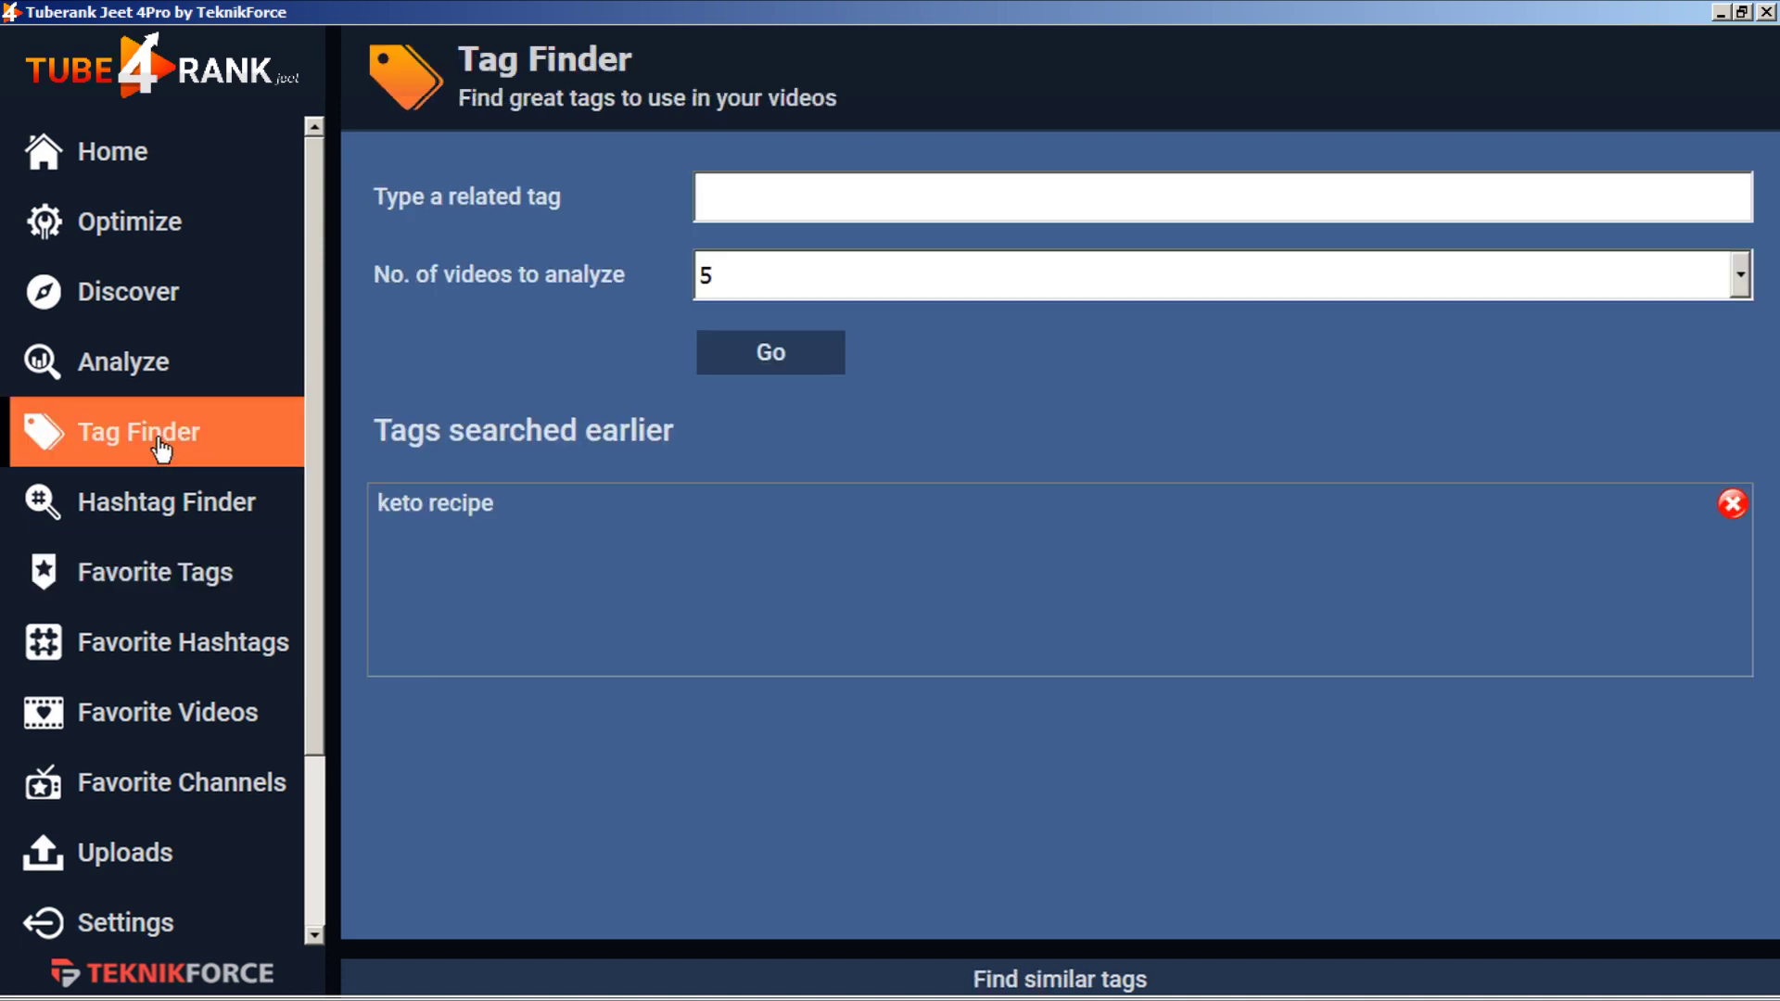
click(878, 199)
text(keto recipes)
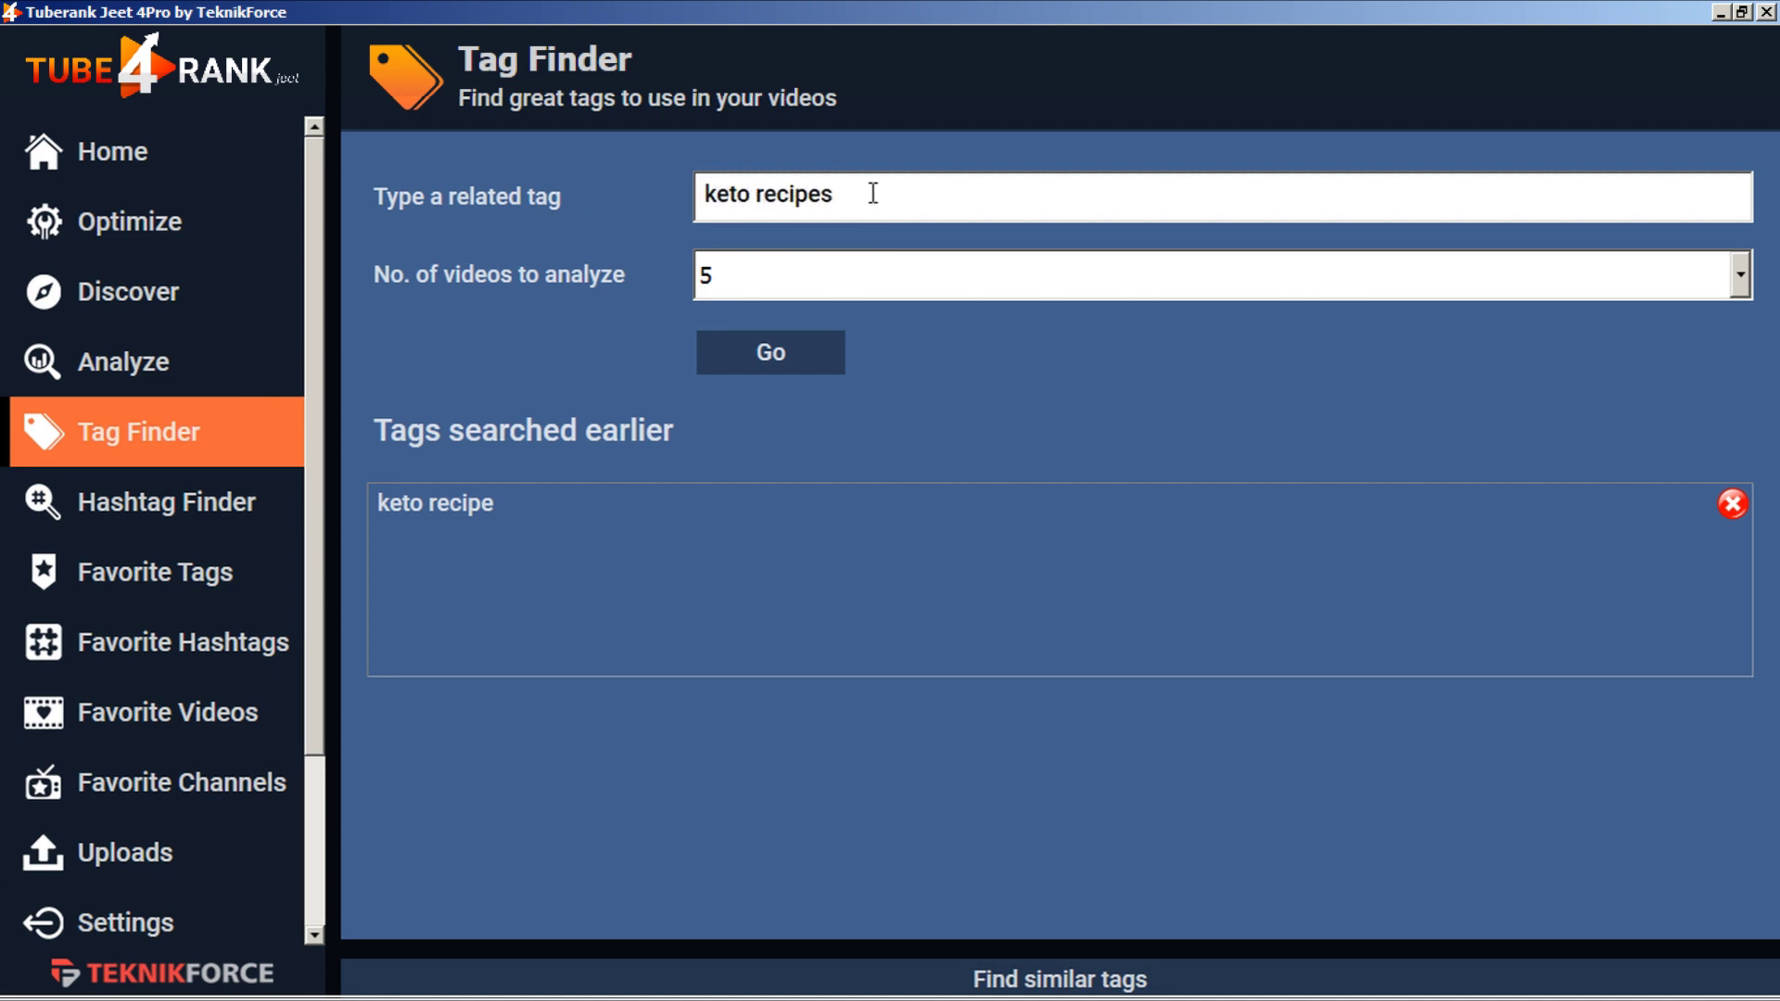
key(ctrl+a)
key(ctrl+c)
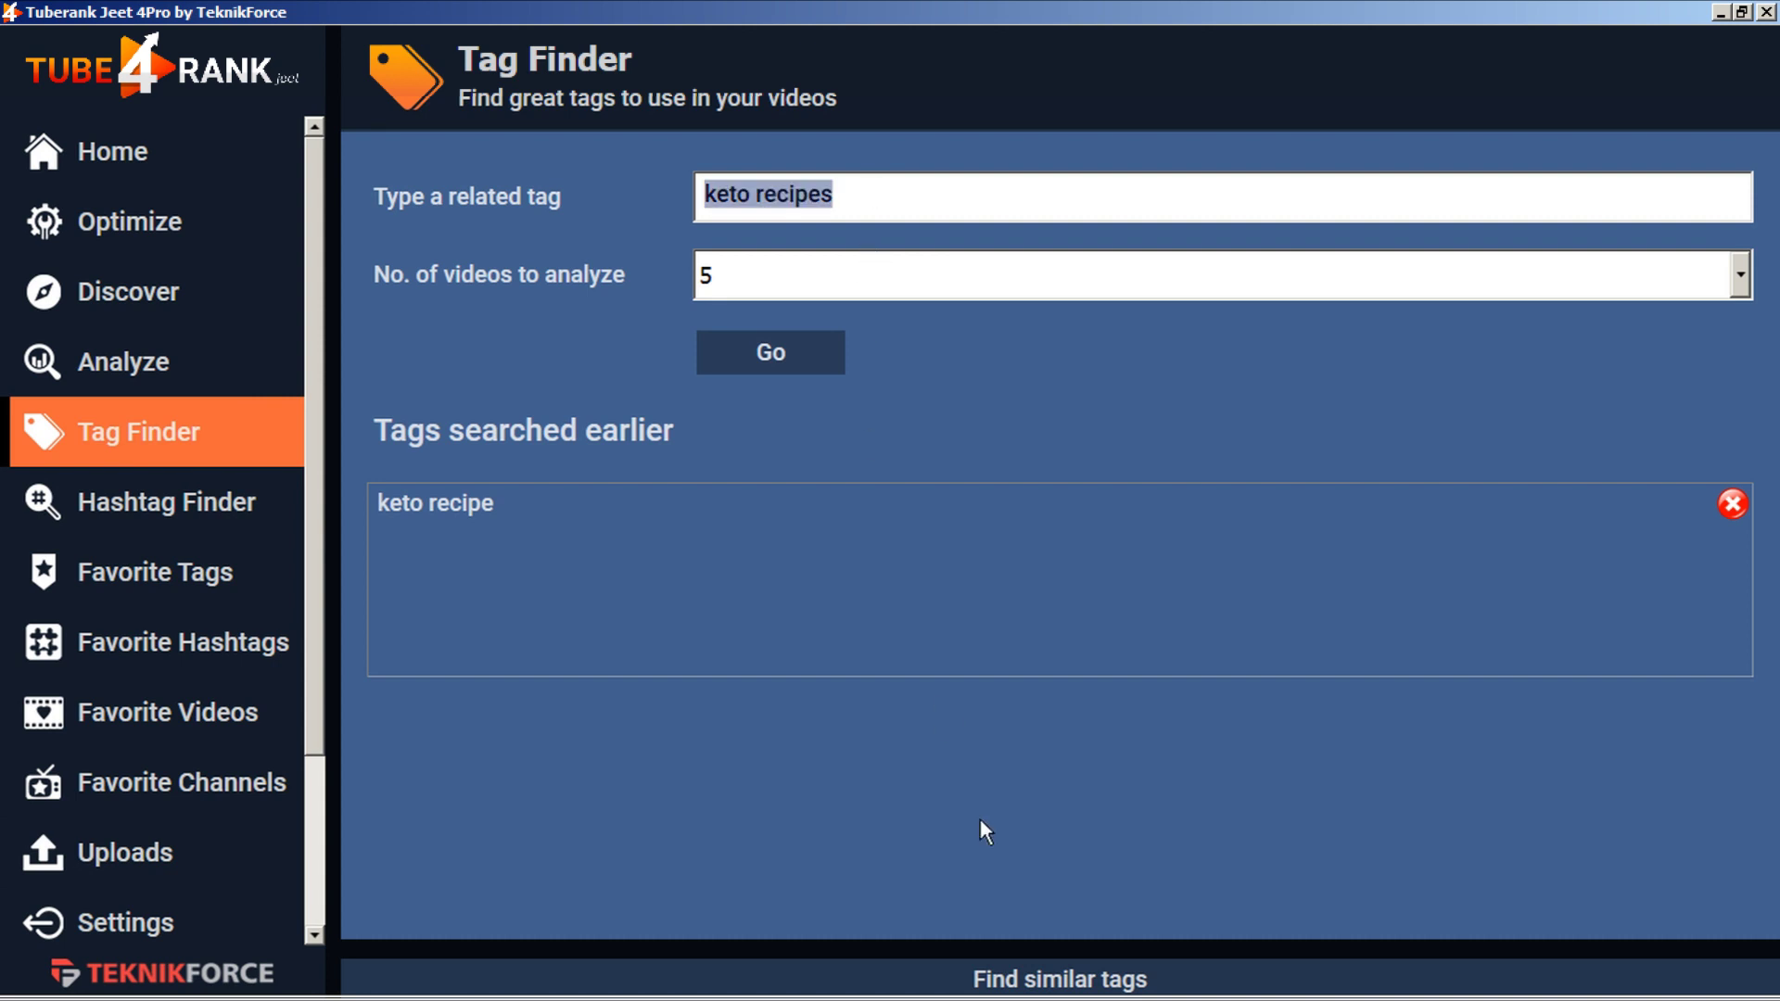
Paste "keto recipes" on a new line below the existing entries in the text pad, and close the pad
click(987, 959)
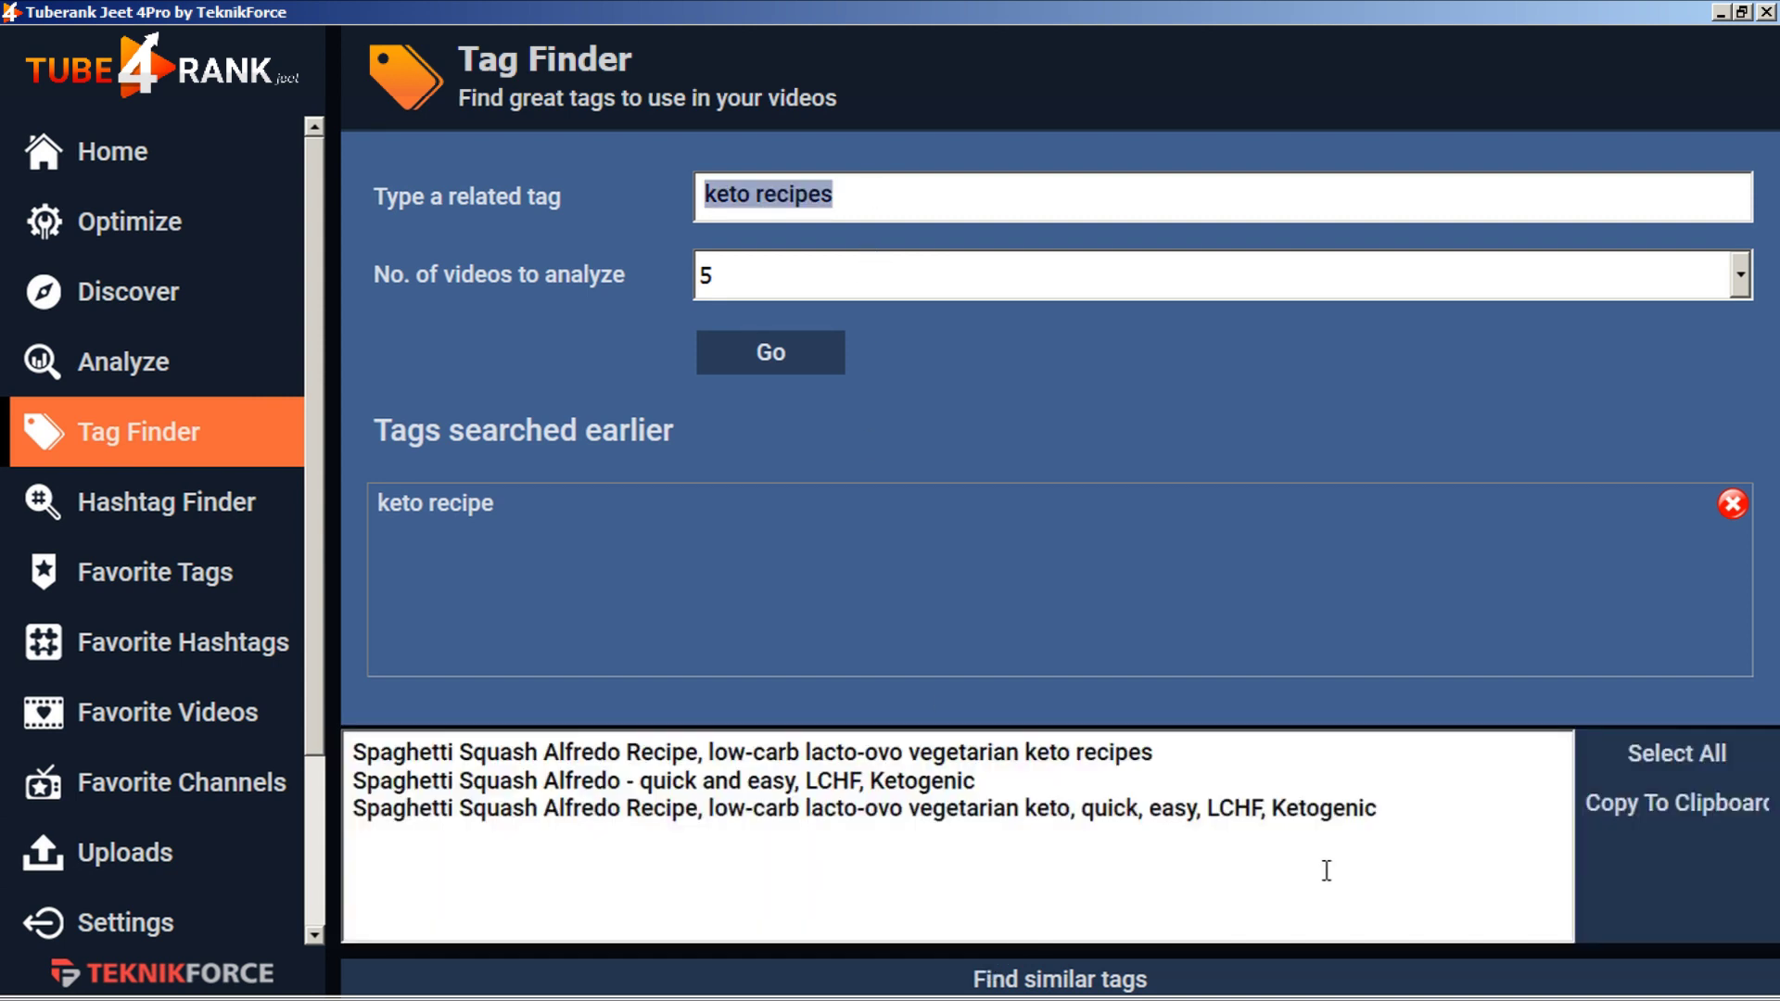
click(1452, 826)
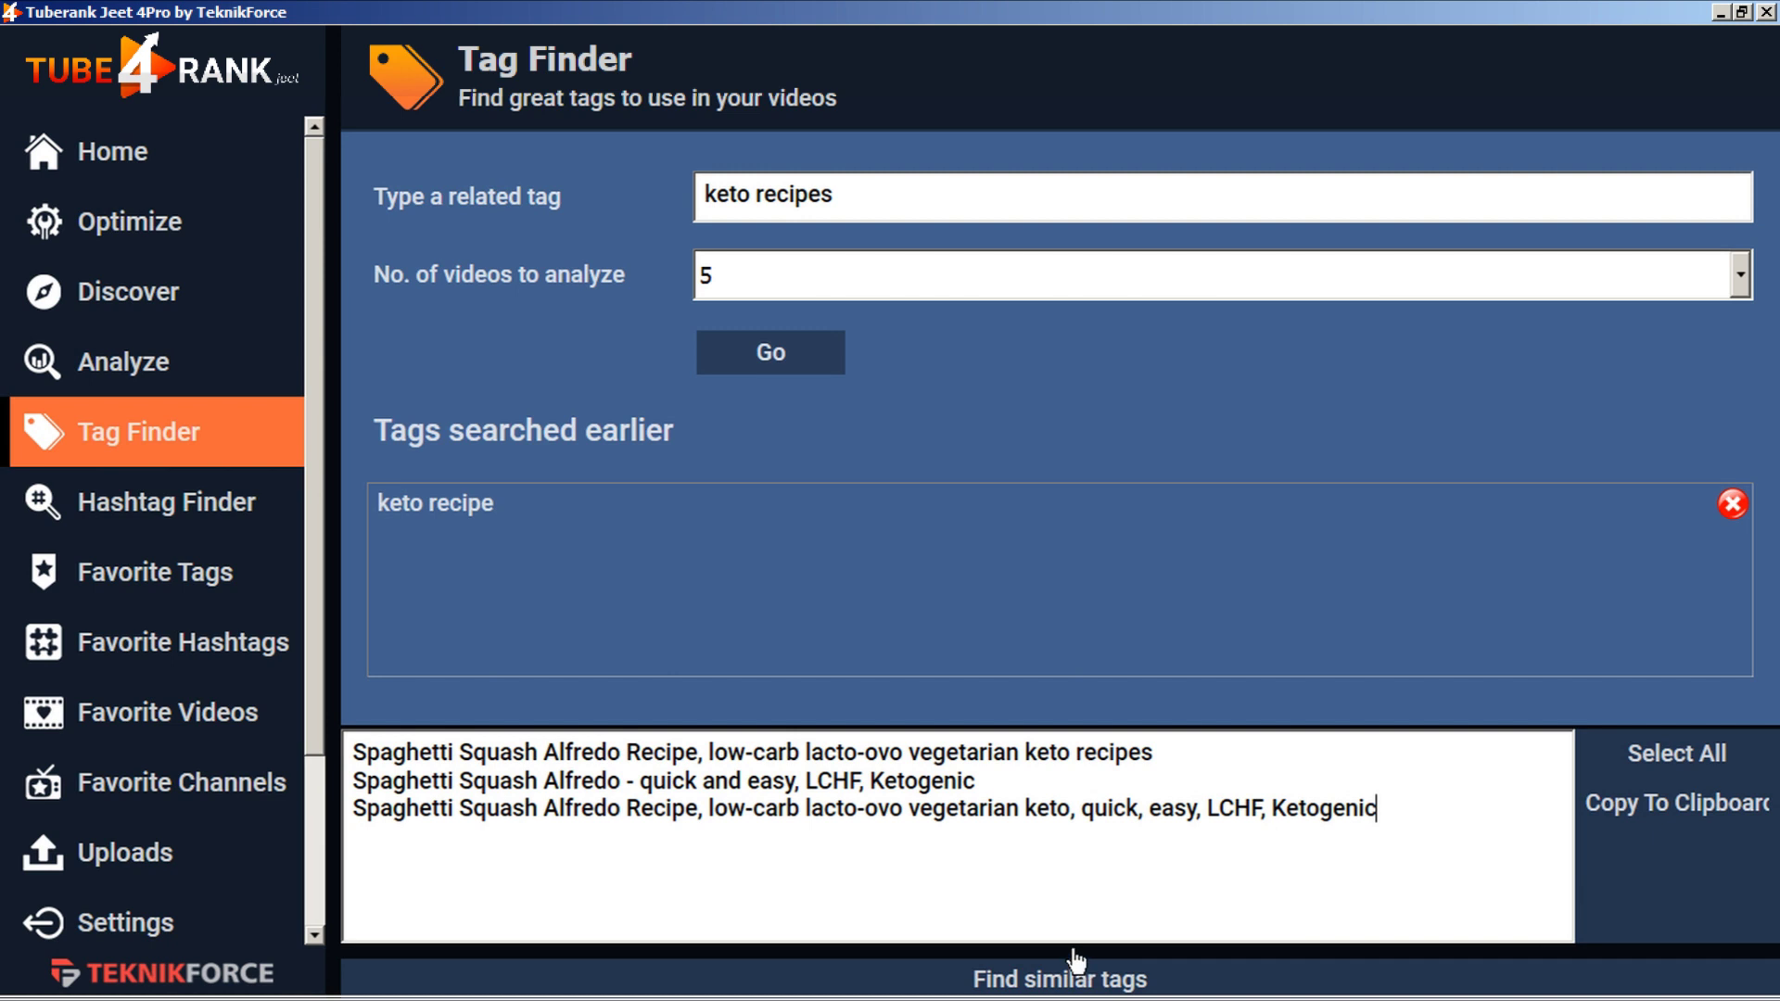
key(Return)
key(ctrl+v)
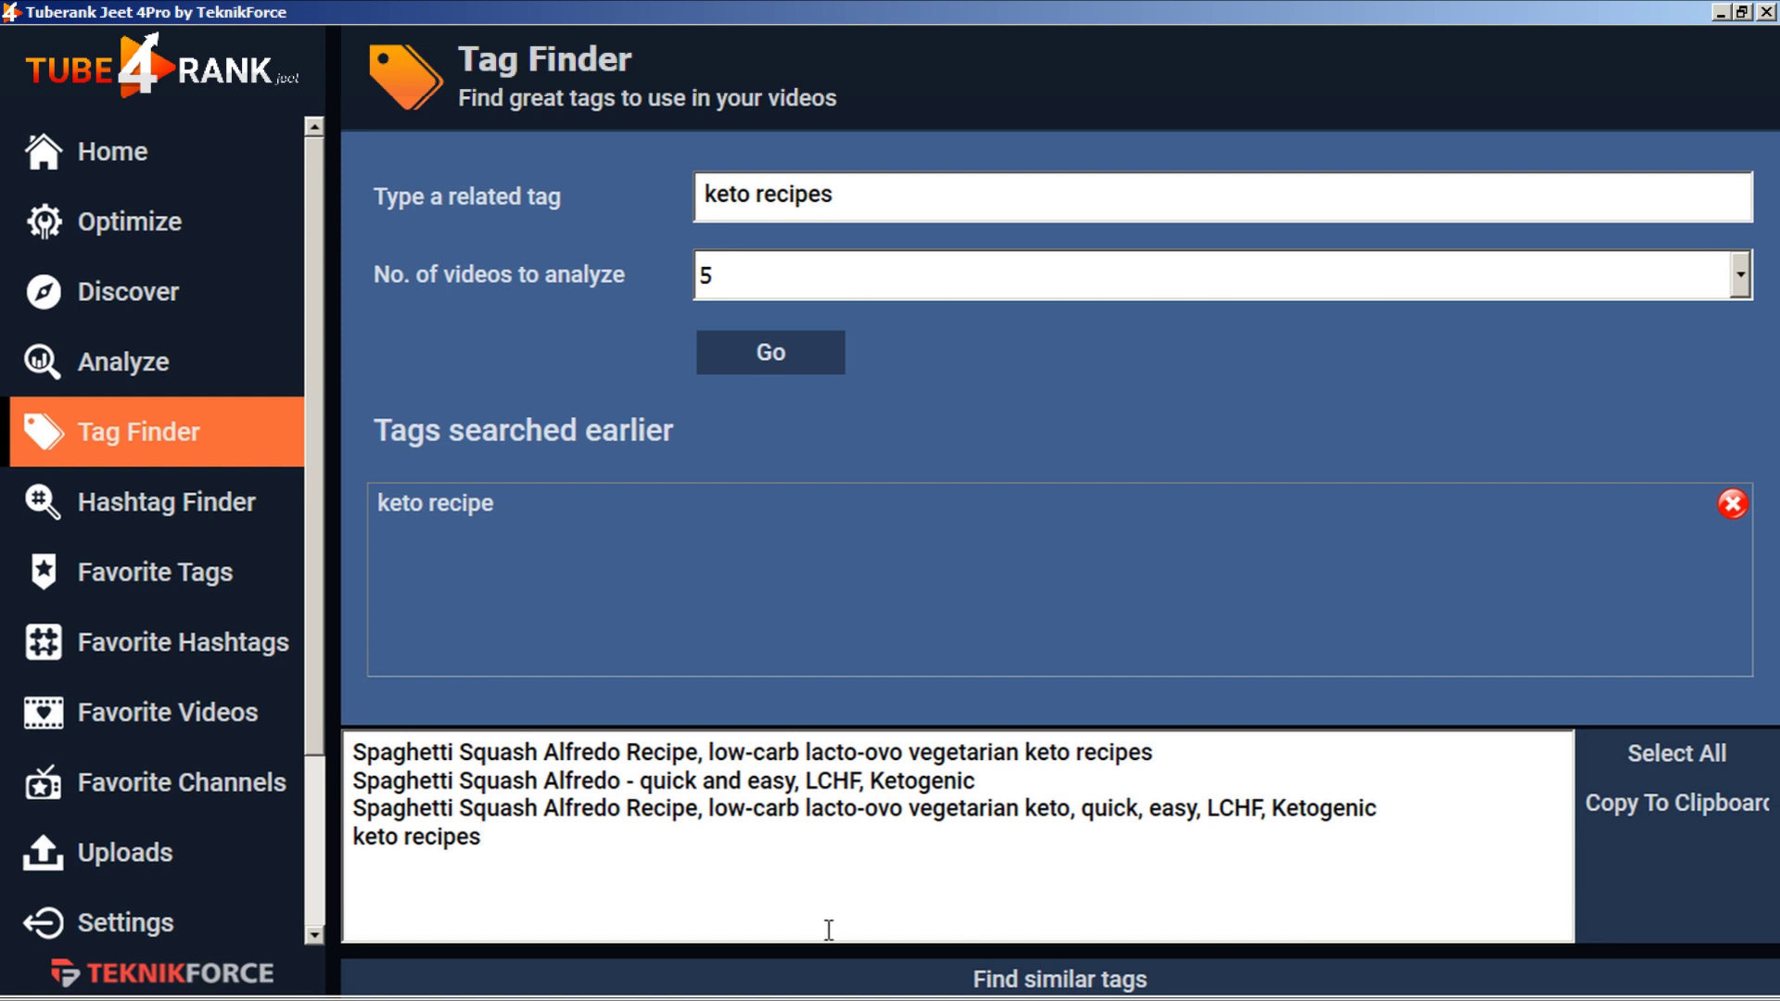
click(828, 966)
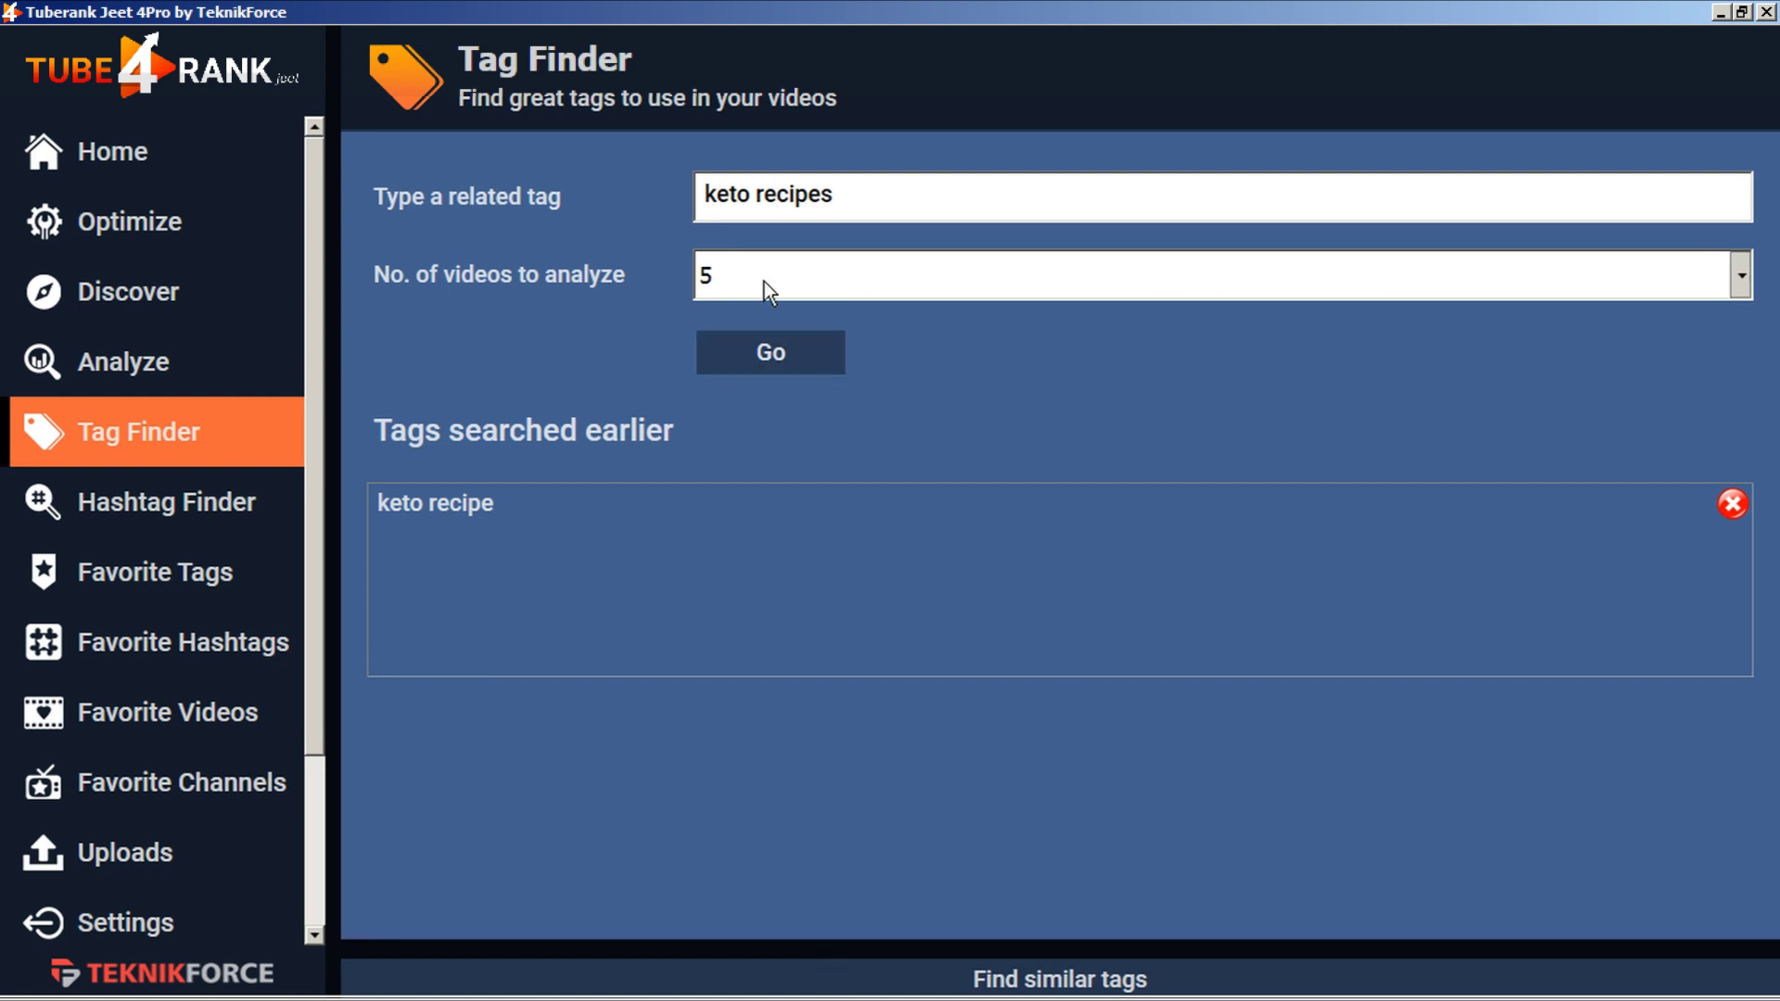
Set the number of videos to analyze to 10 and run the "keto recipes" tag search
scroll(755, 336, down, 1)
click(758, 351)
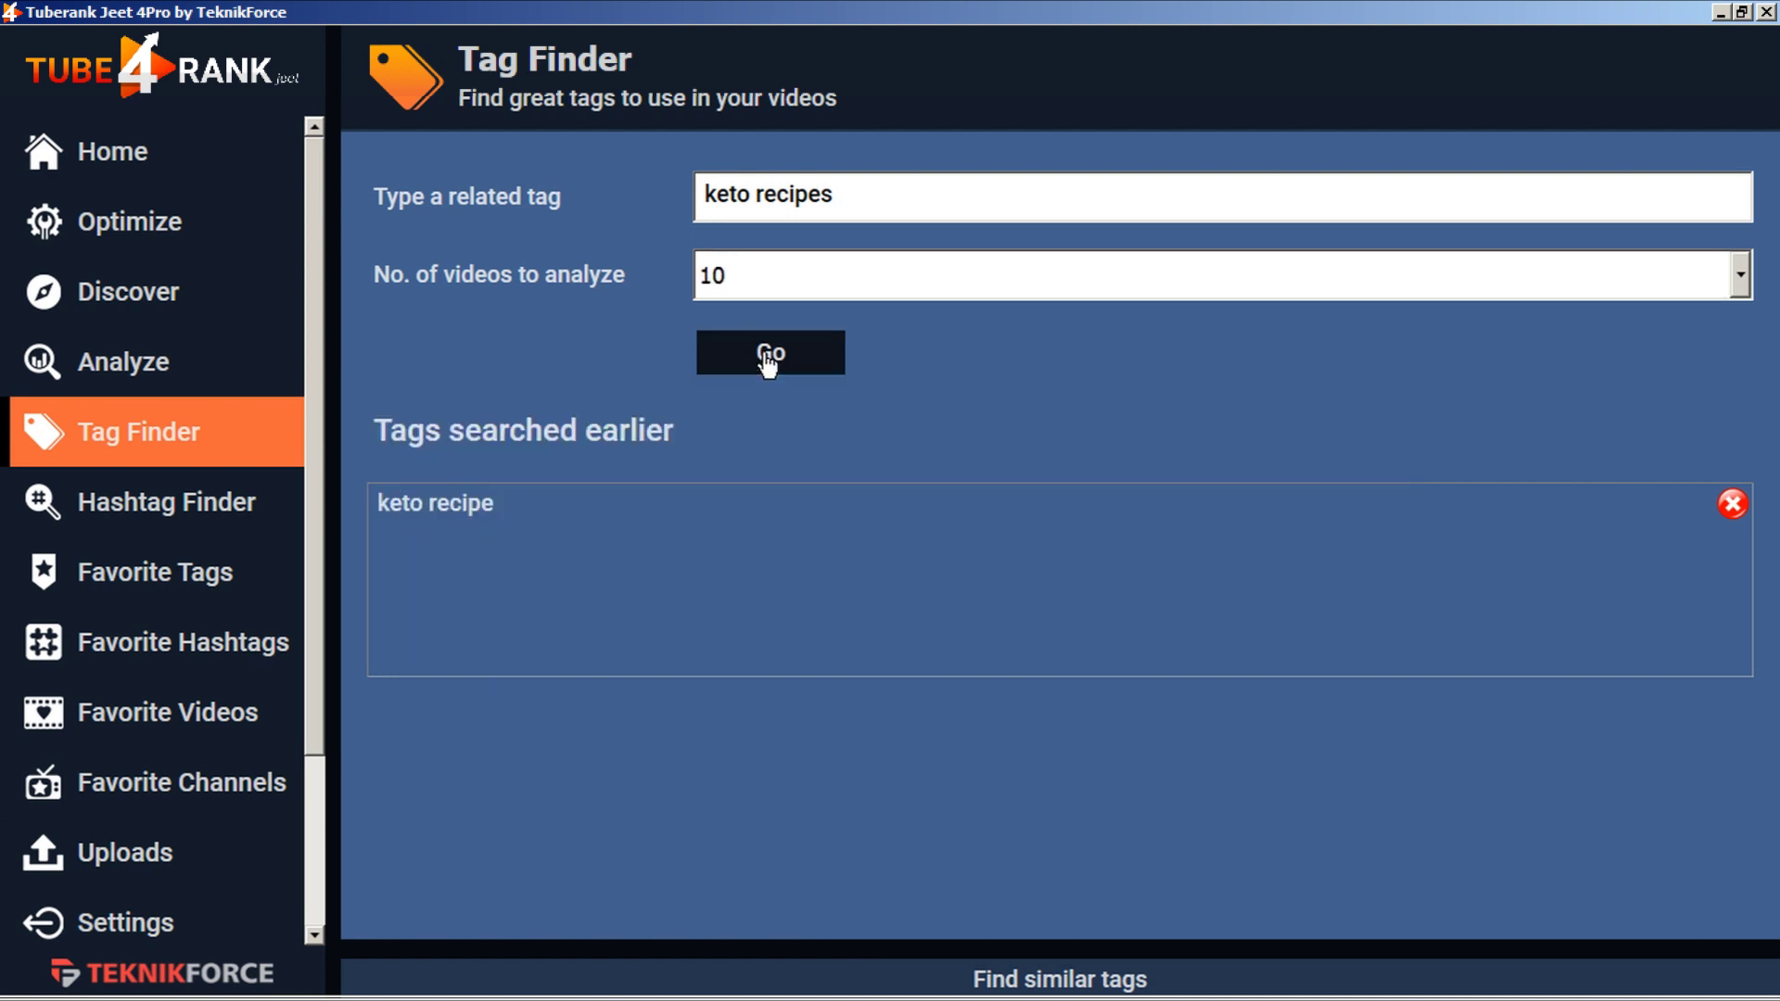
Reopen the text pad to check its saved "keto recipes" line, highlight that line, and close the pad
click(984, 955)
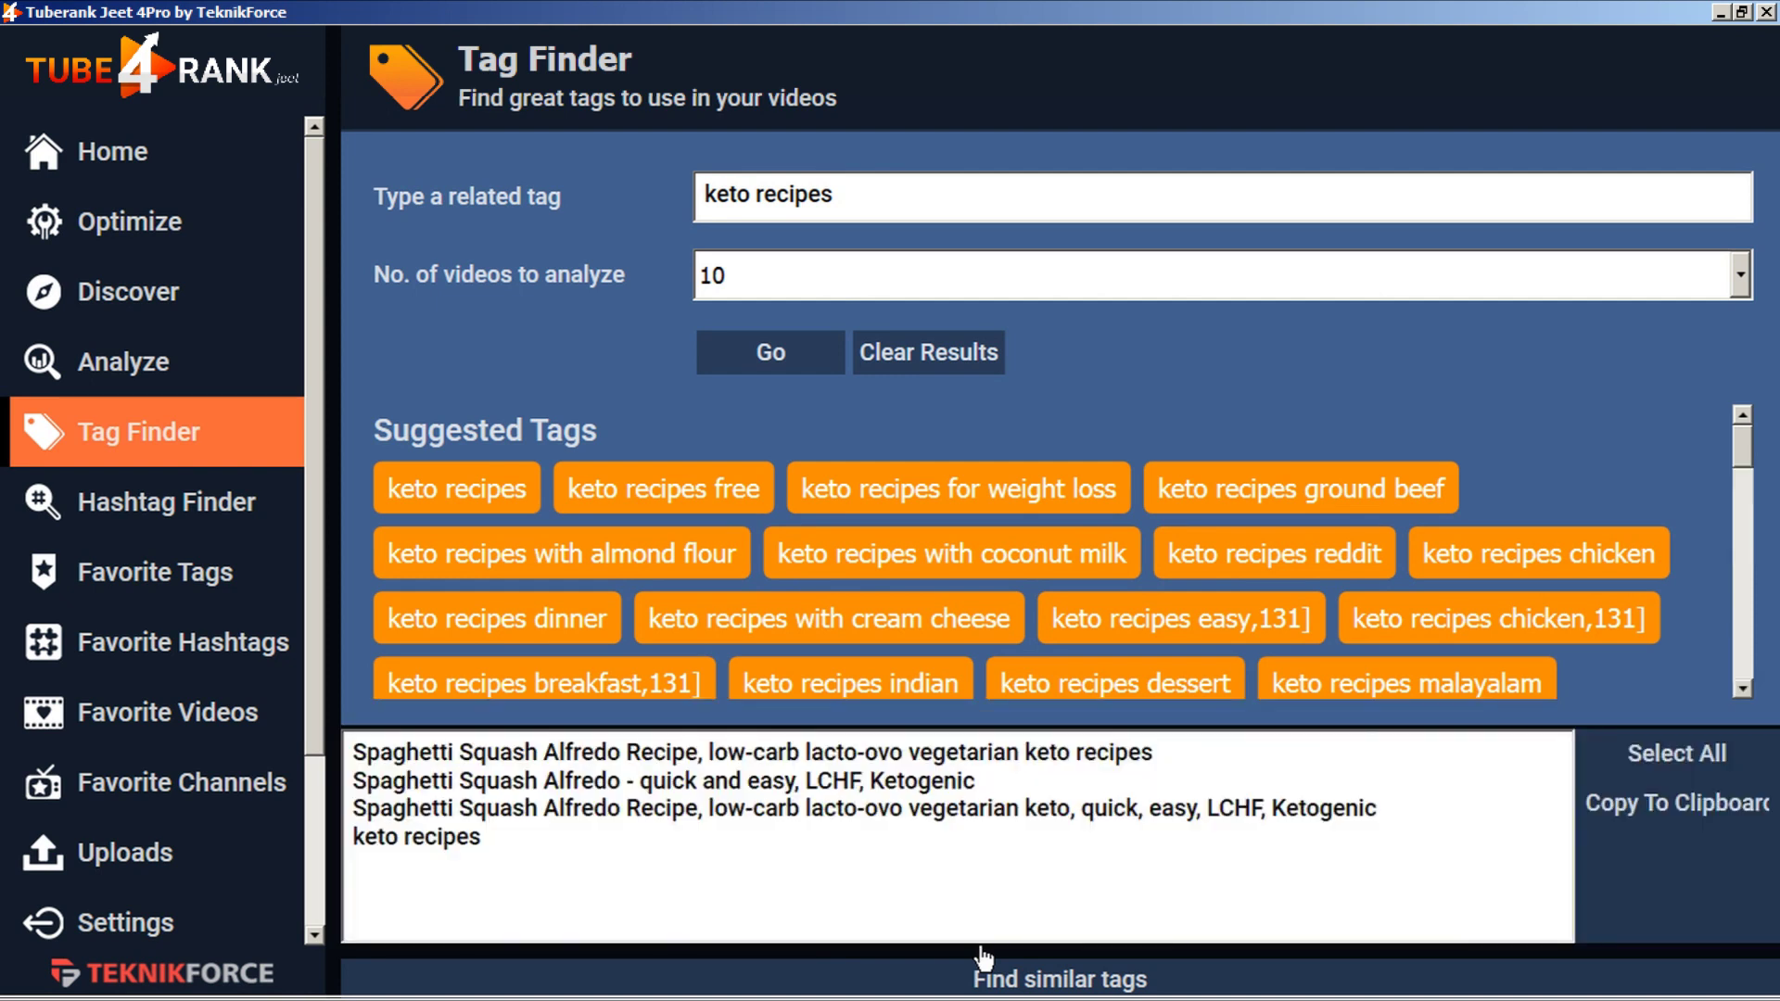
double_click(422, 837)
drag(506, 839, 314, 839)
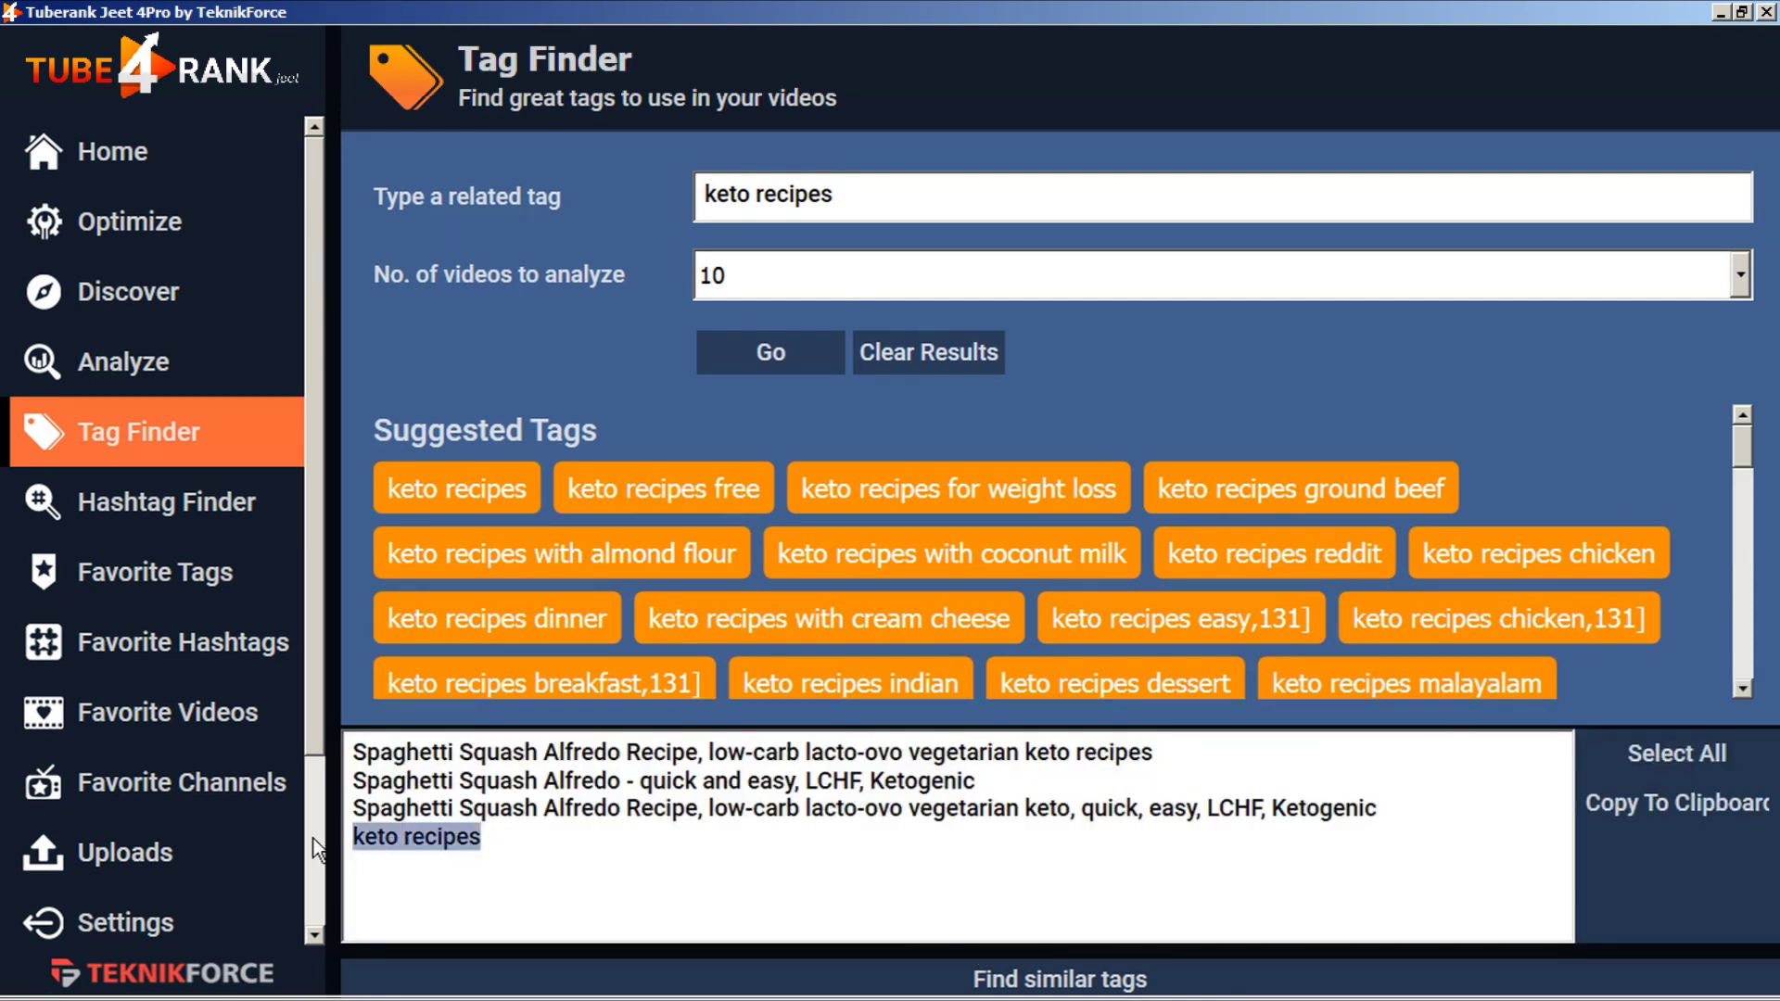
click(892, 961)
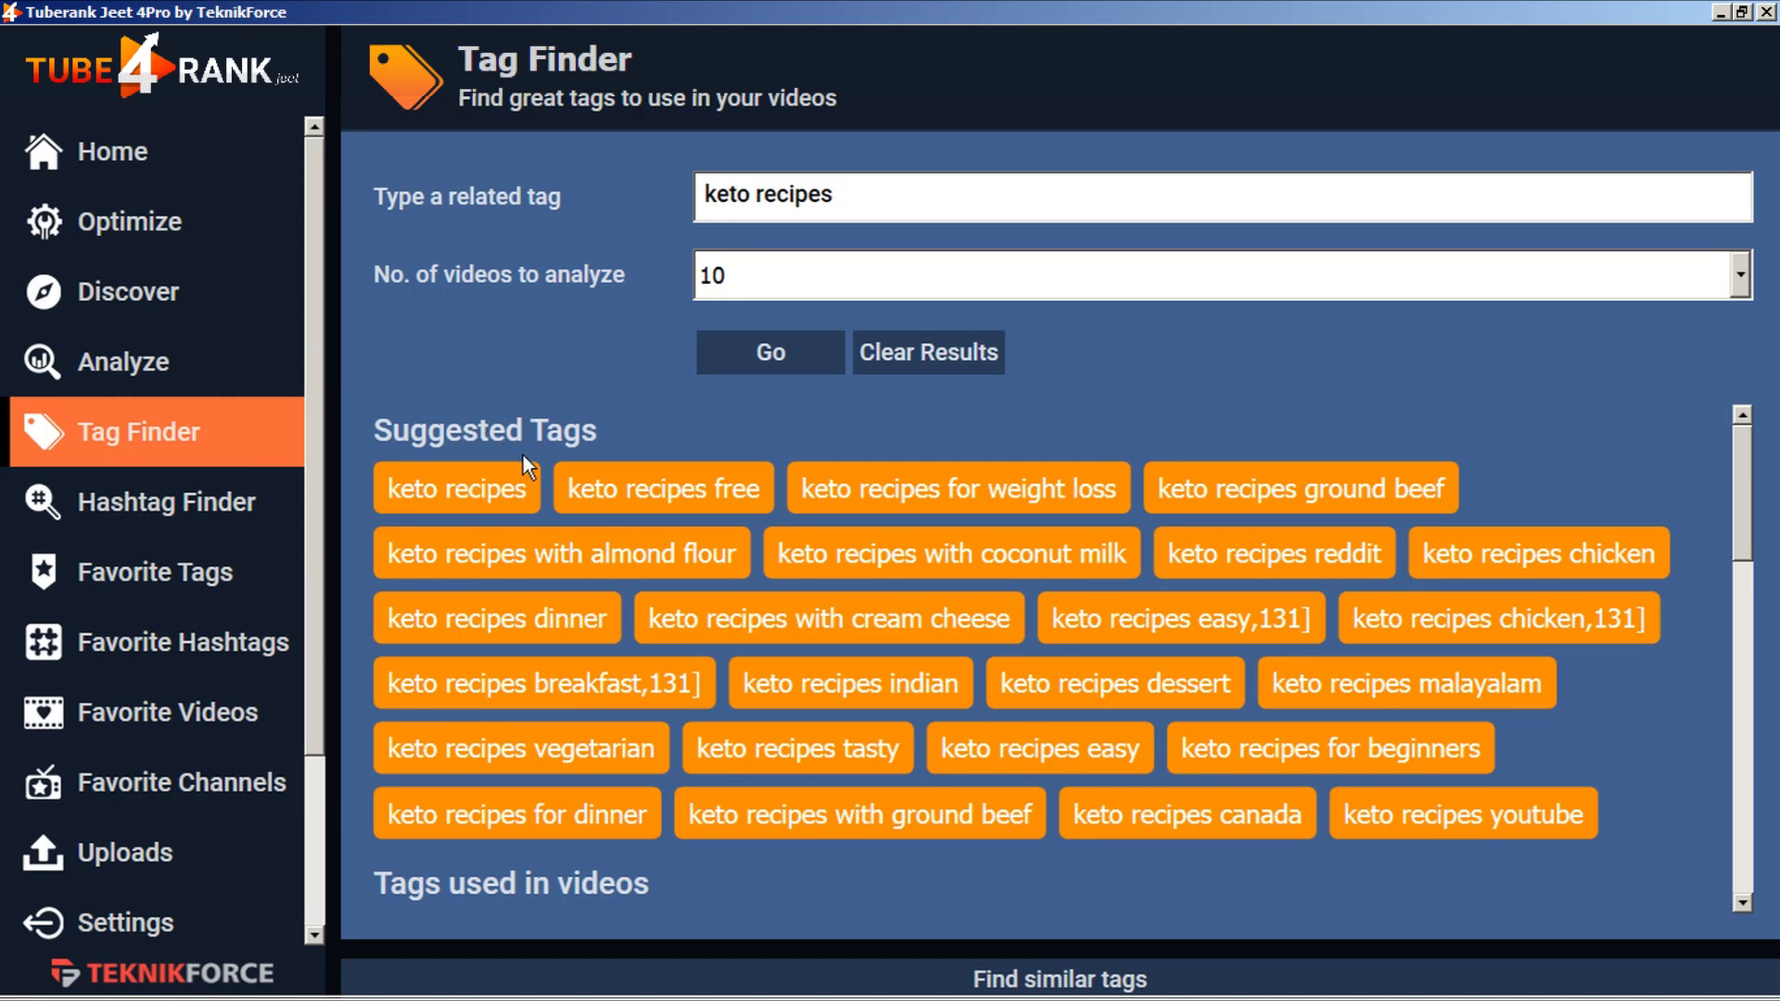
Add the suggested tags "keto recipes with almond flour", "keto recipes easy" and "keto recipes for dinner" to the Keto group
right_click(520, 552)
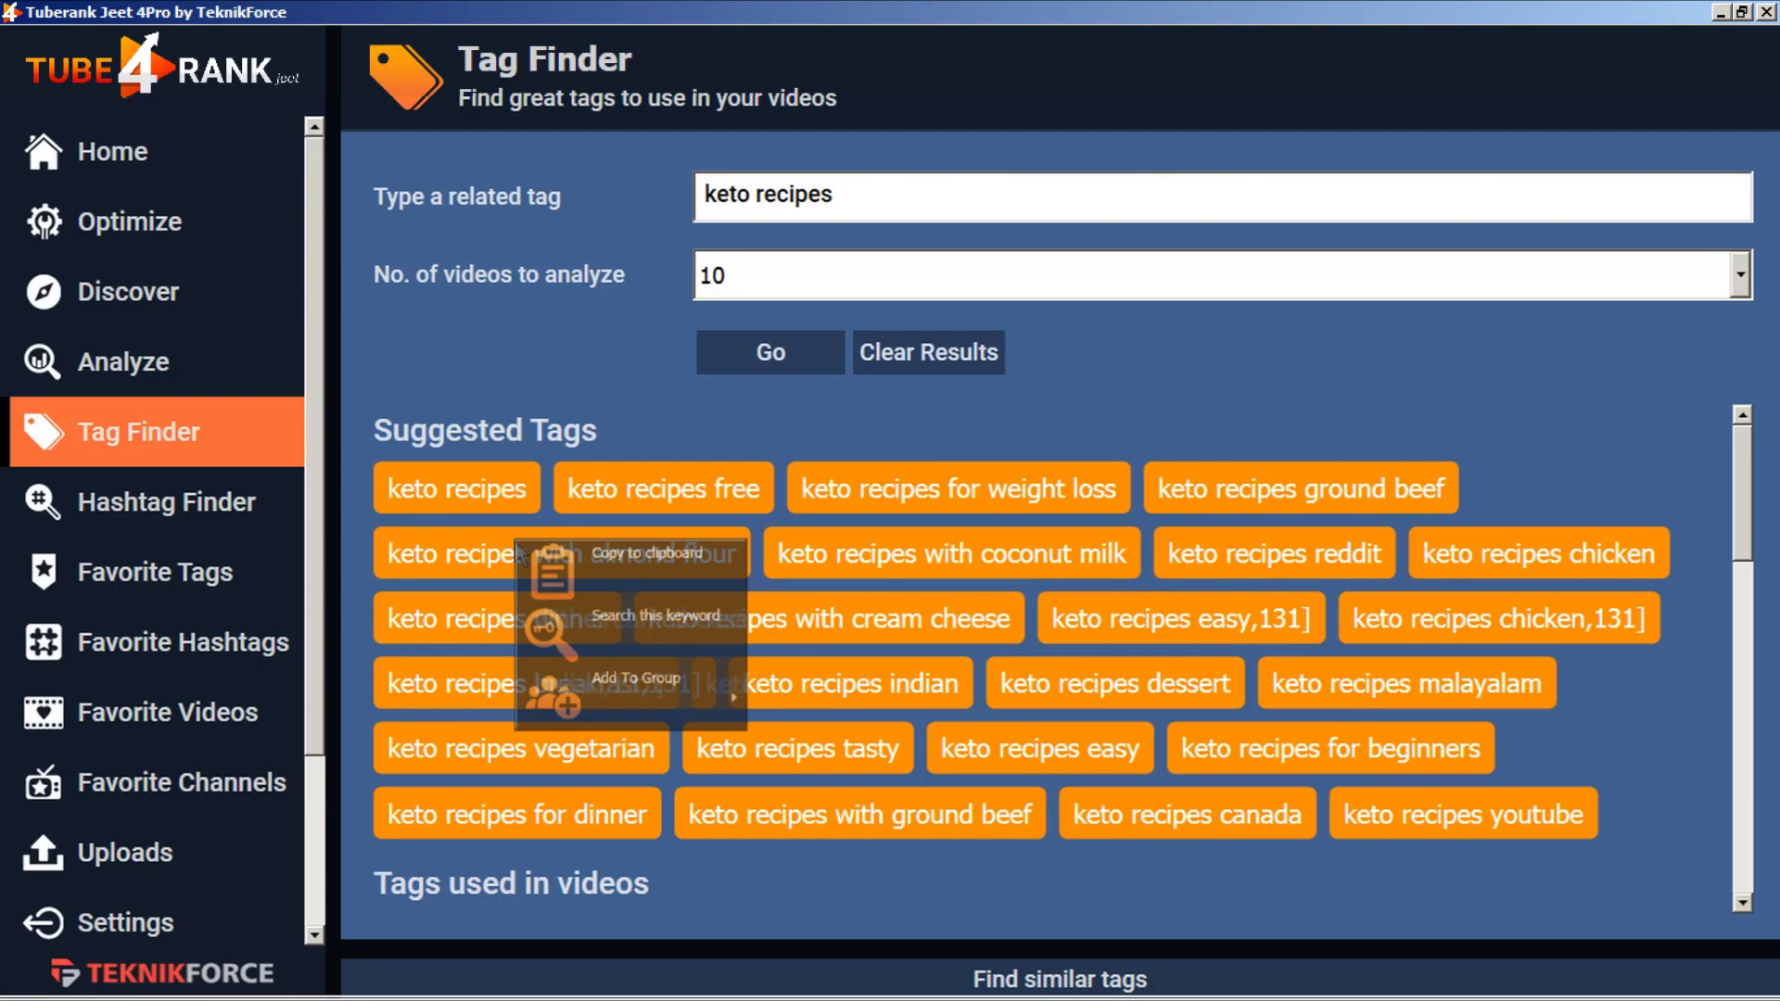
mouse_move(631, 687)
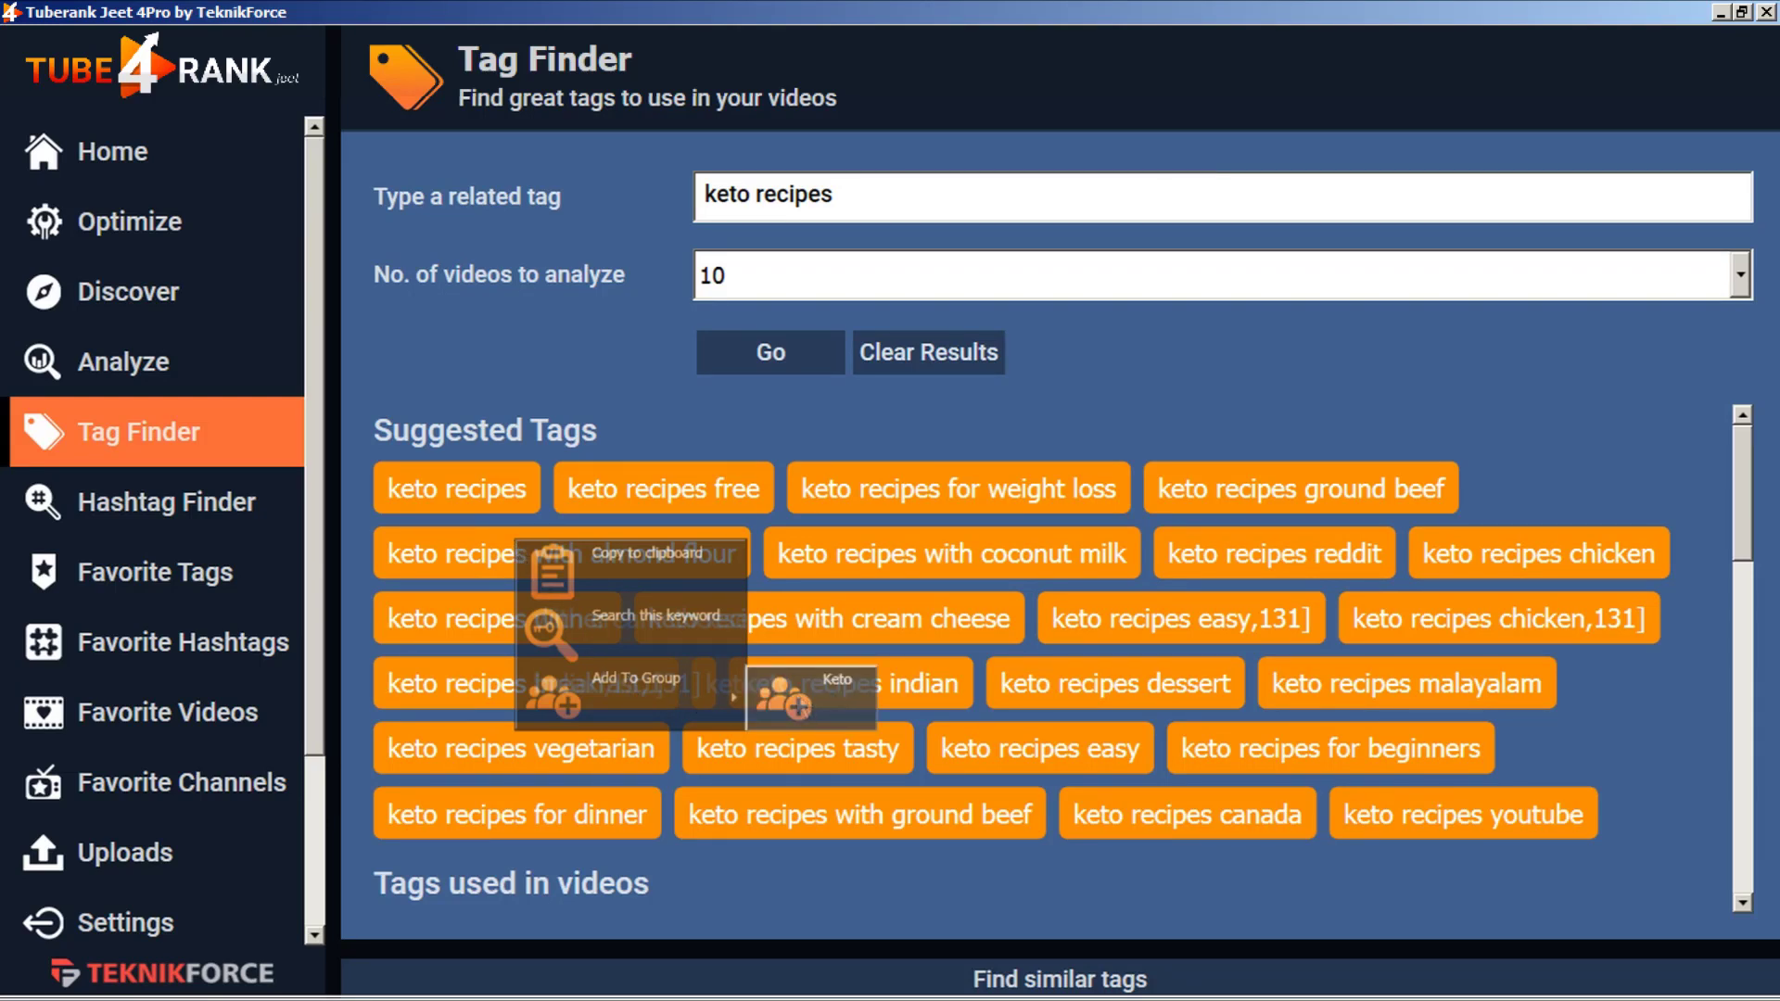
click(797, 703)
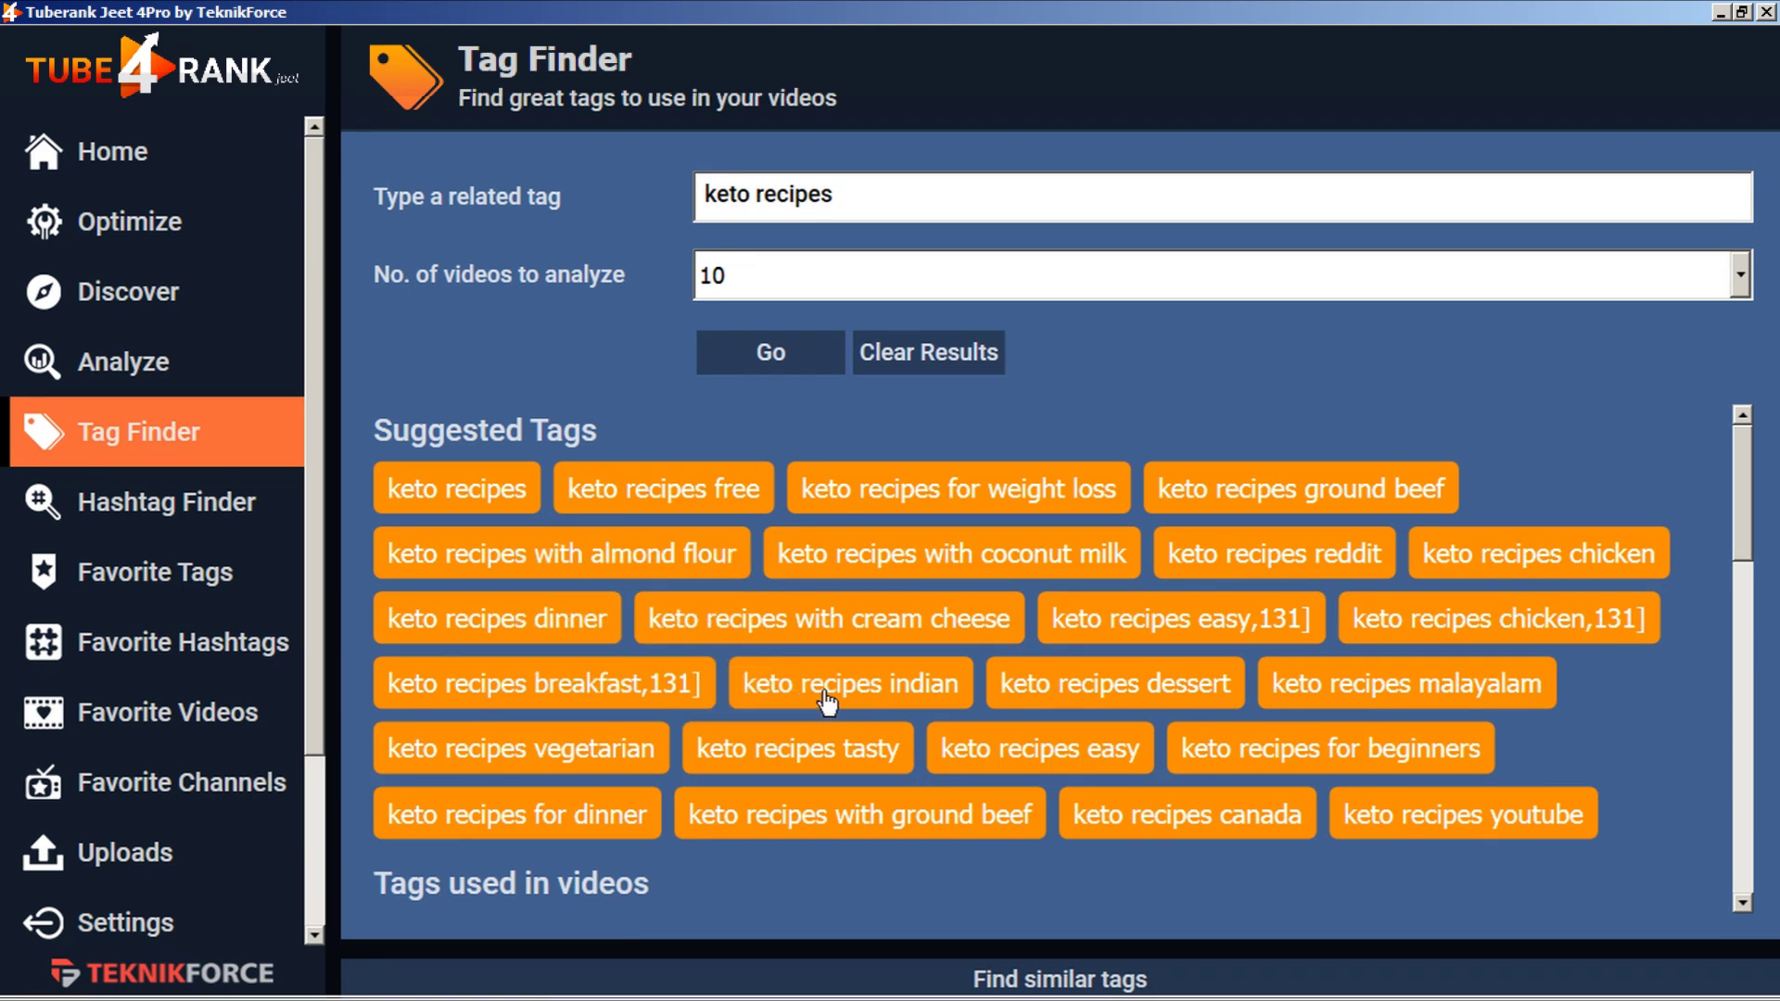
right_click(1008, 750)
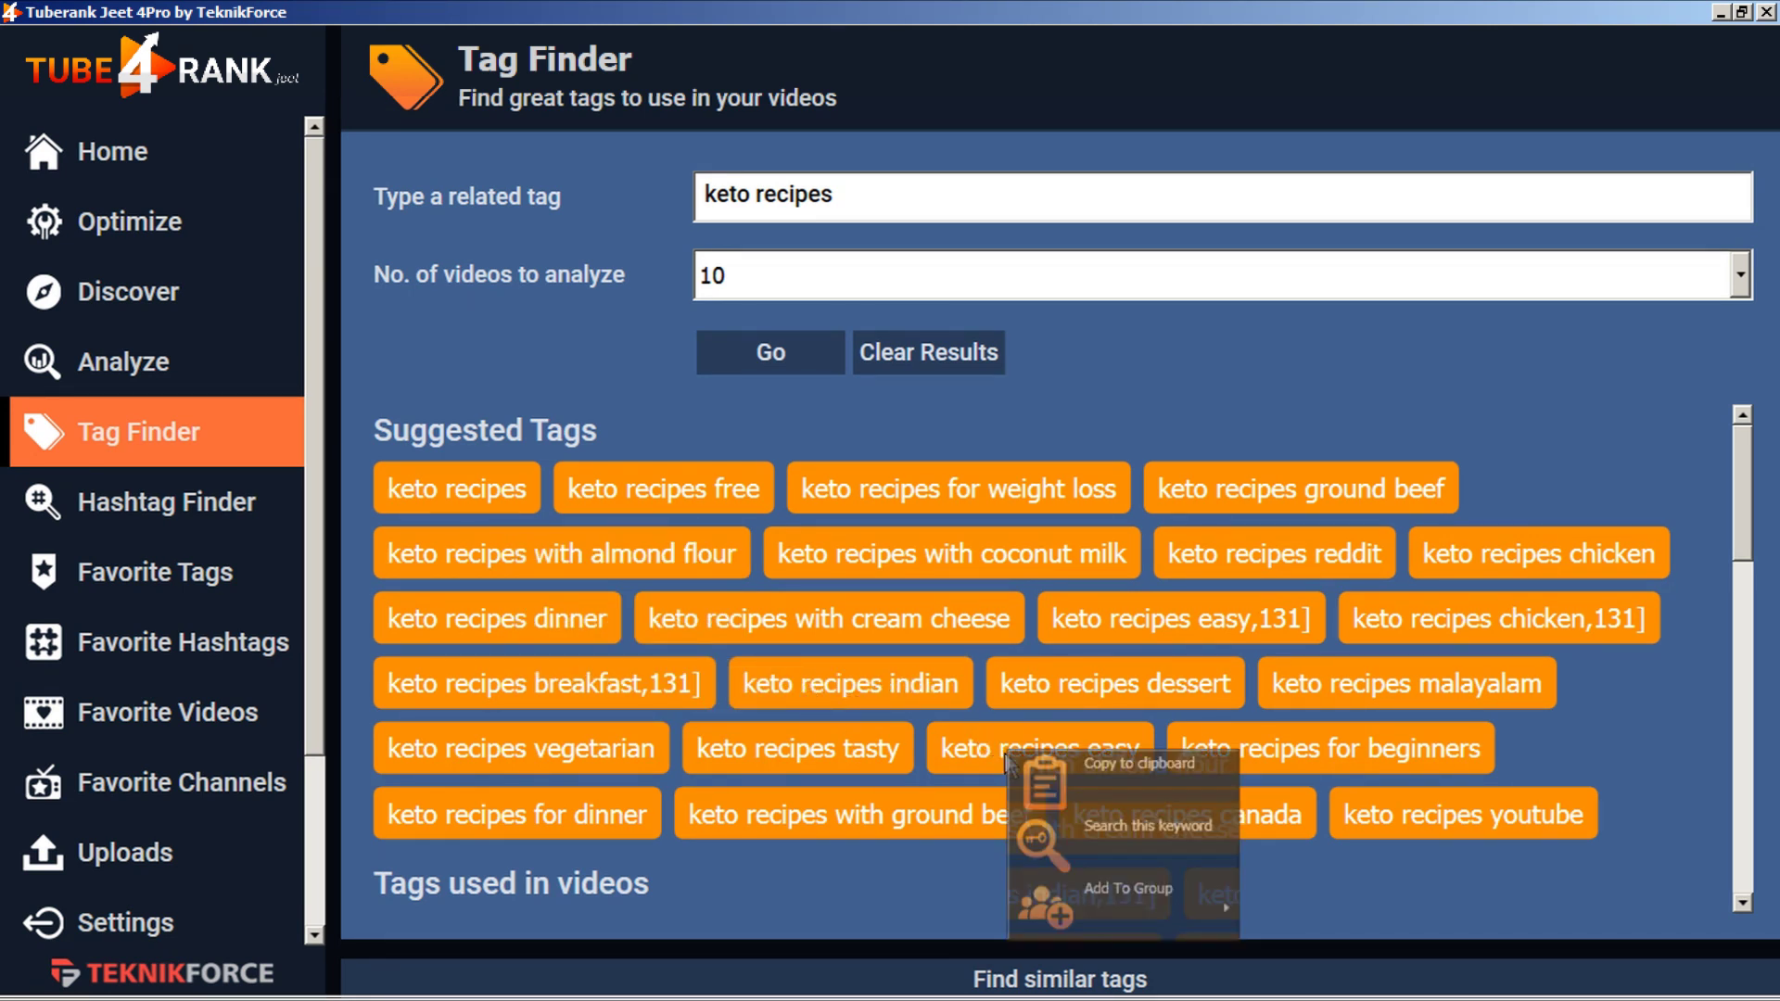
mouse_move(1120, 897)
click(1315, 908)
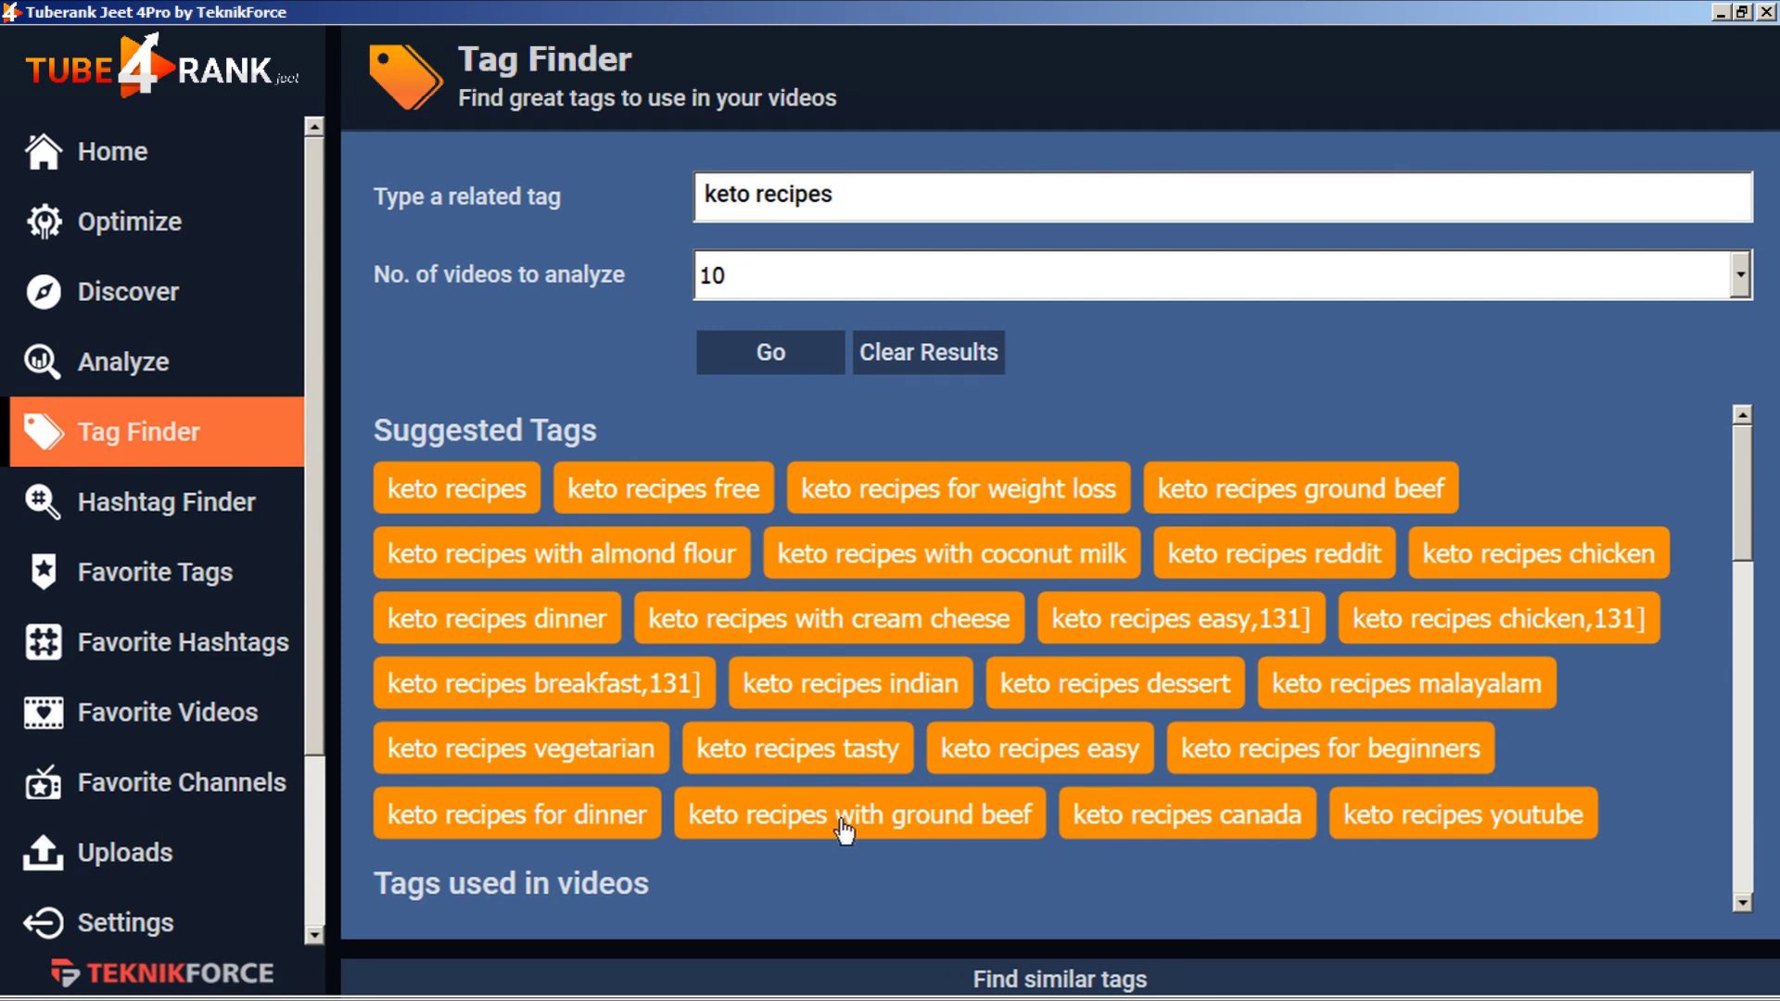
right_click(600, 820)
mouse_move(691, 786)
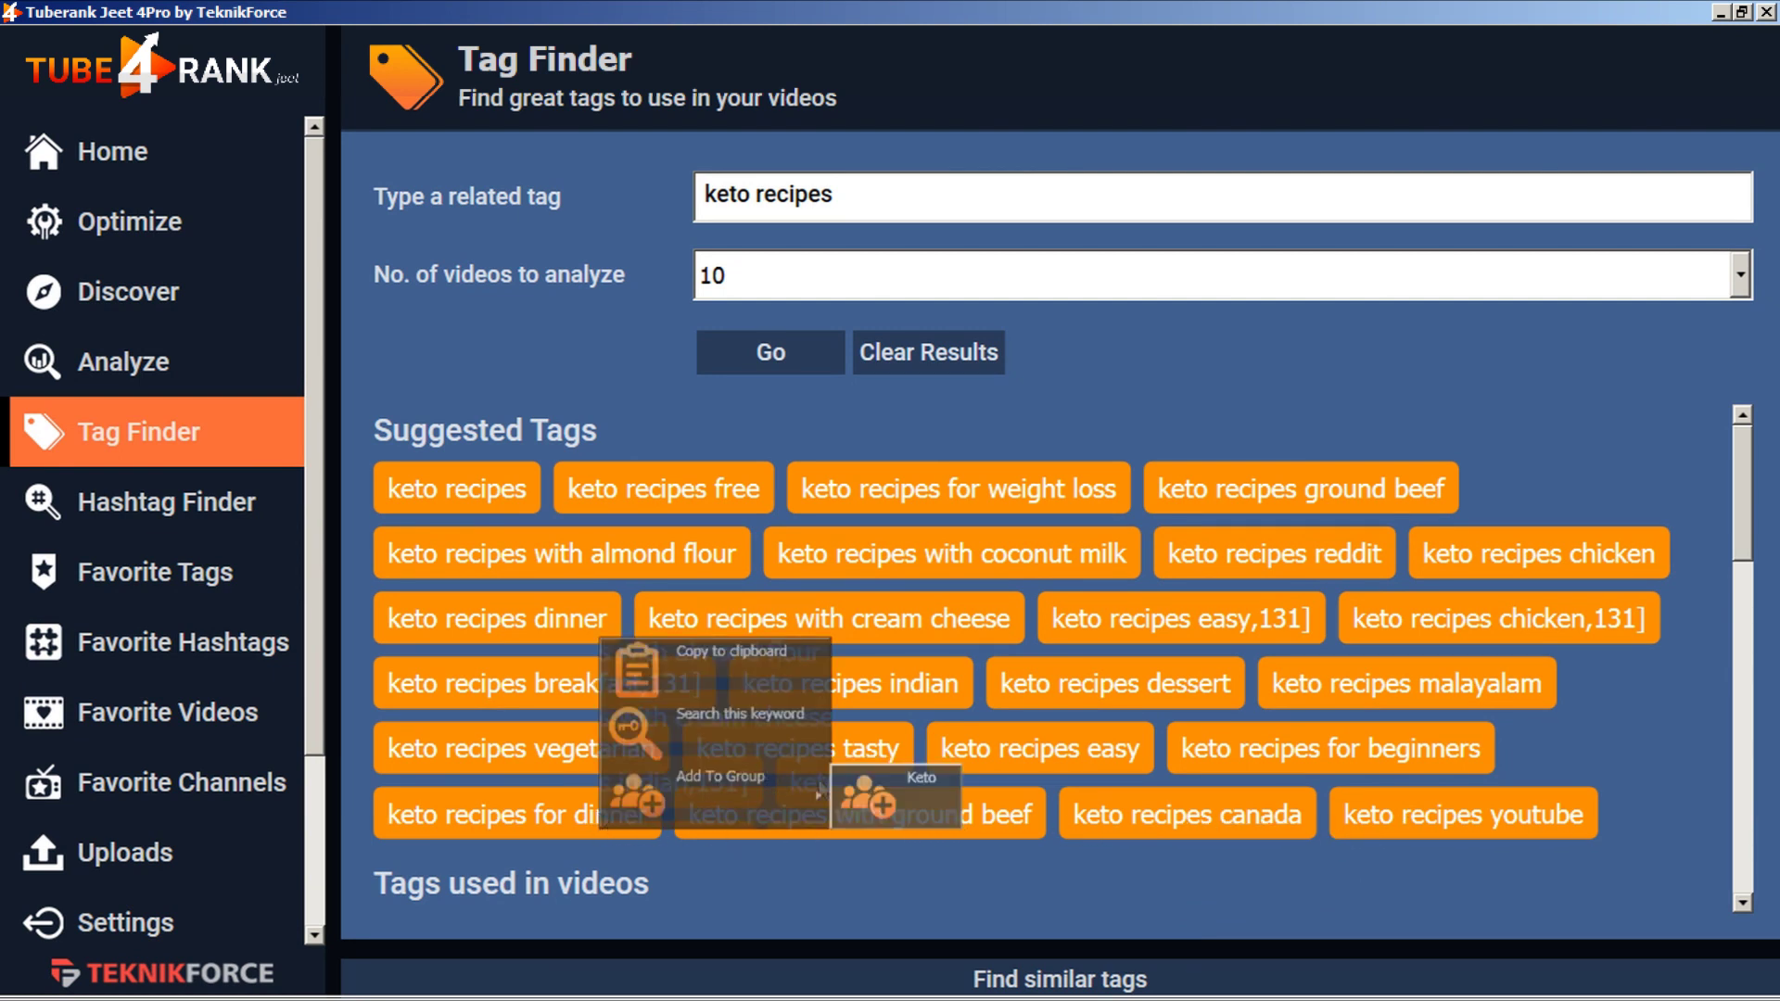
click(883, 777)
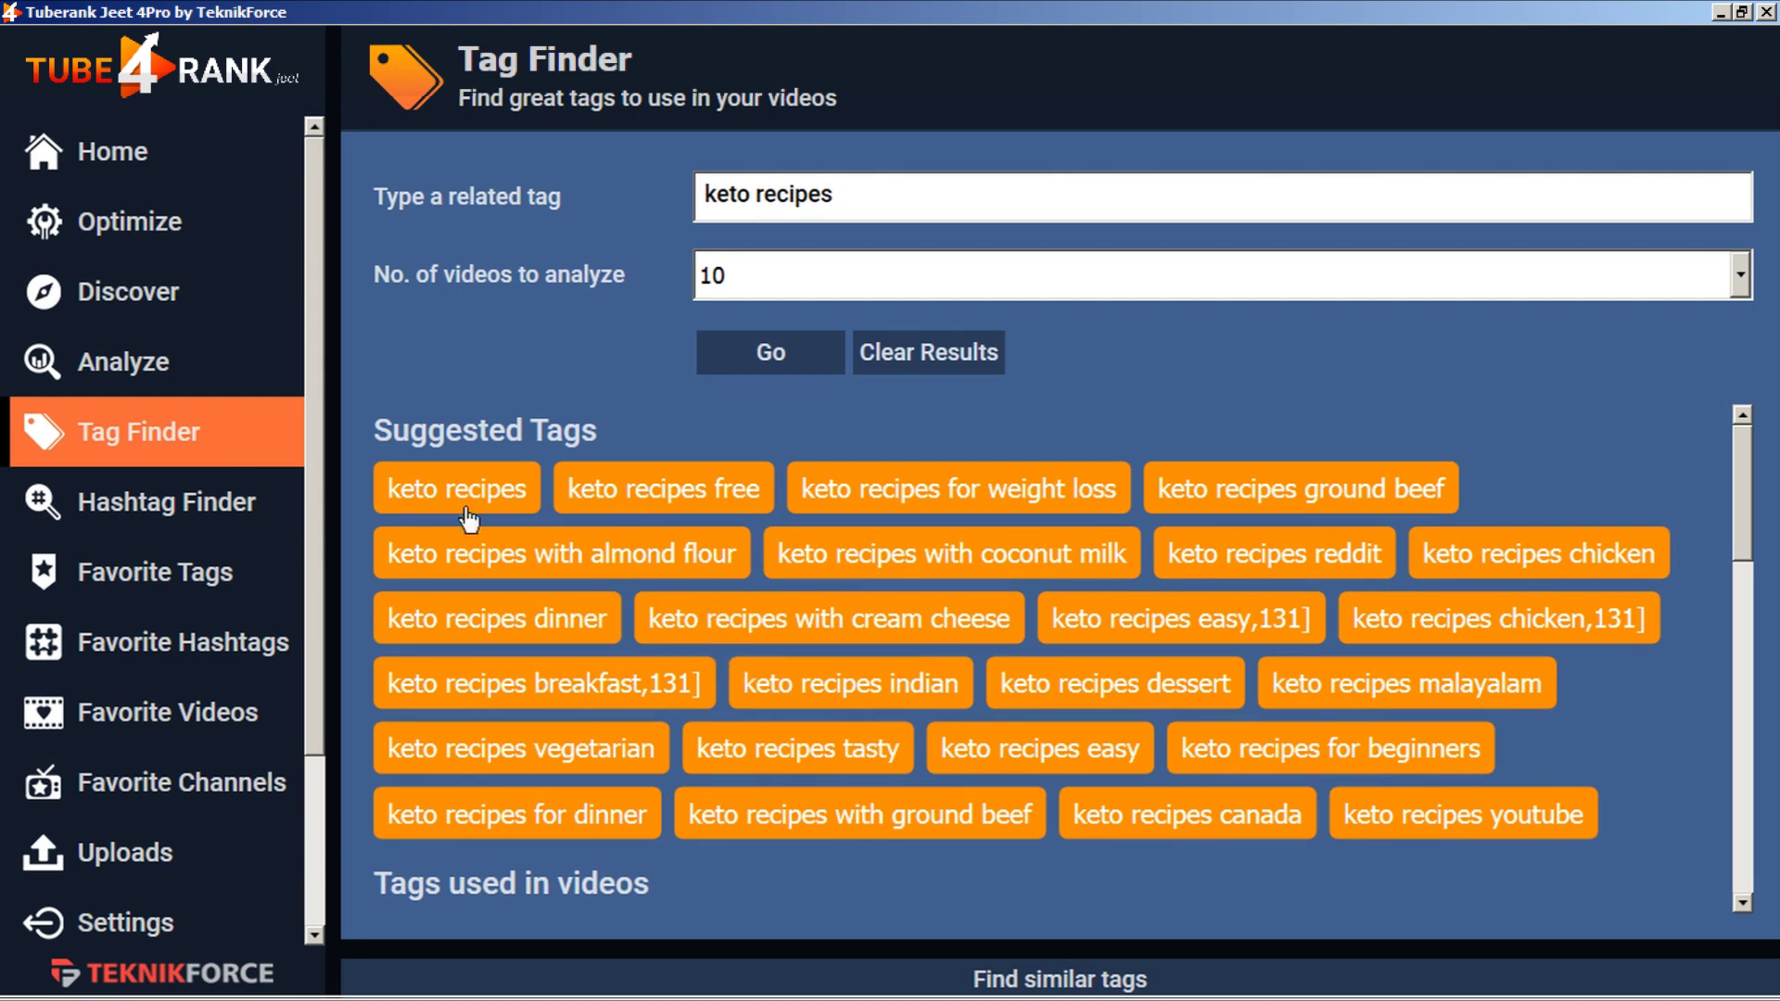
Open the Keto group in Favorite Tags and view the options of its "keto recipes for dinner" tag
click(200, 584)
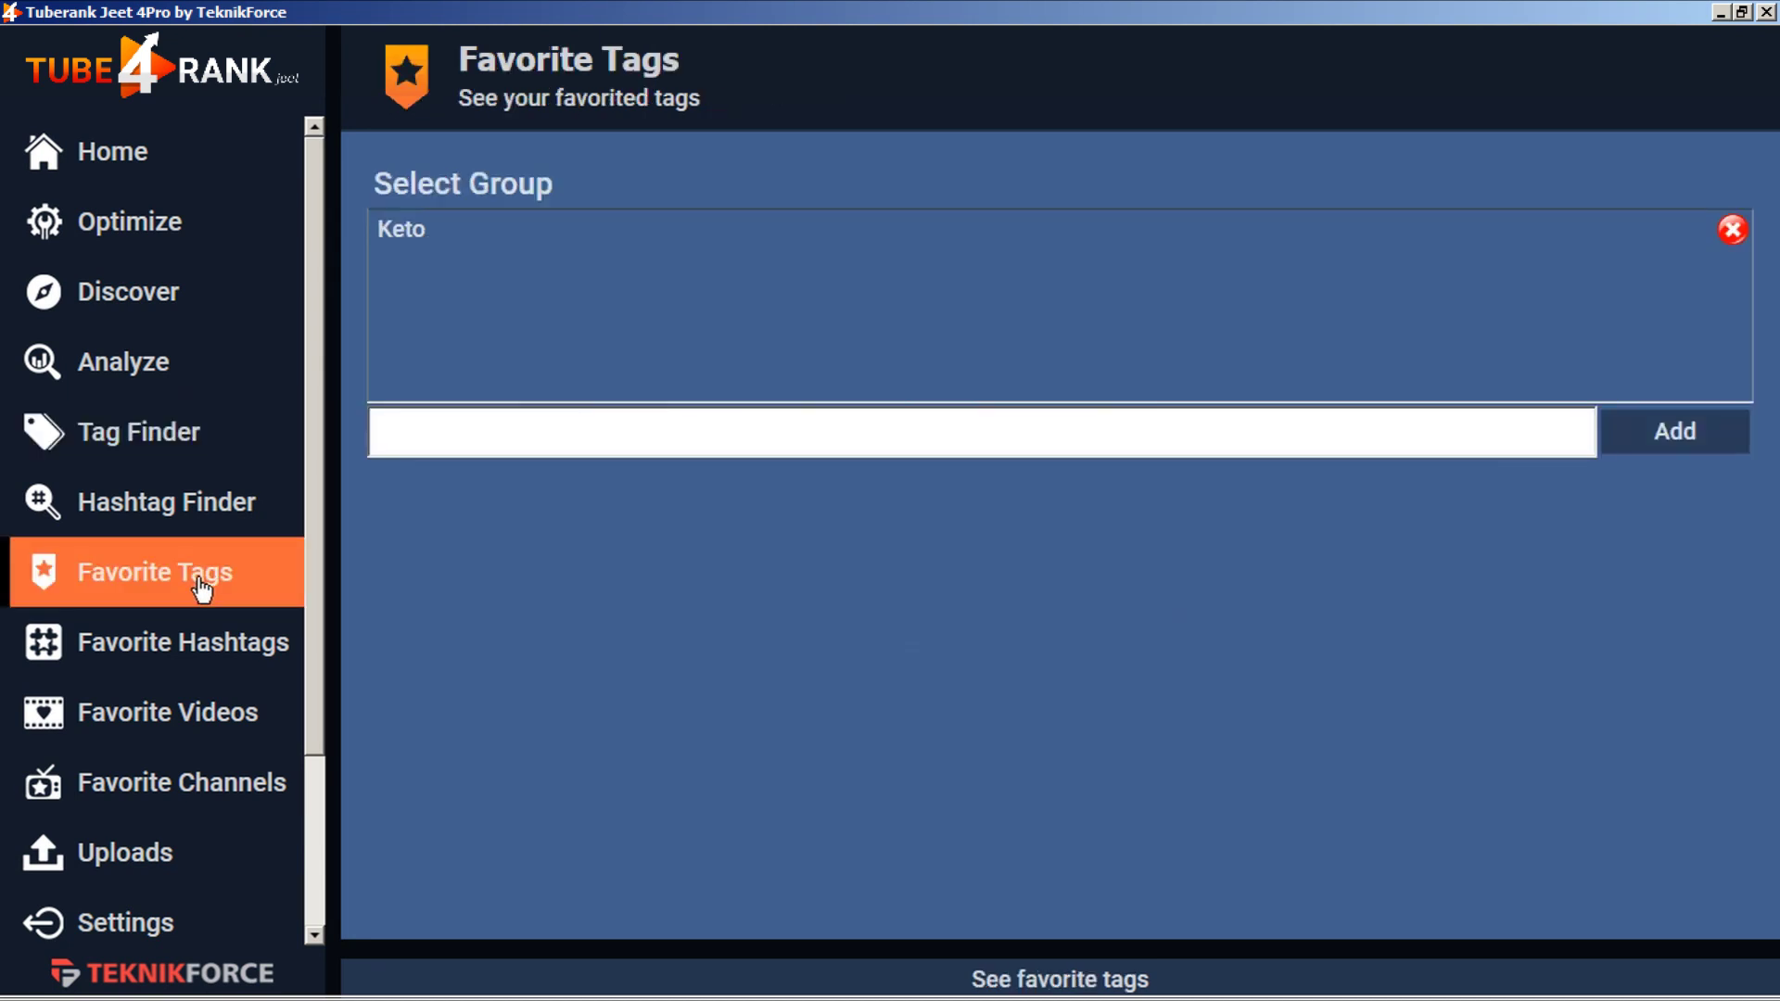
click(389, 236)
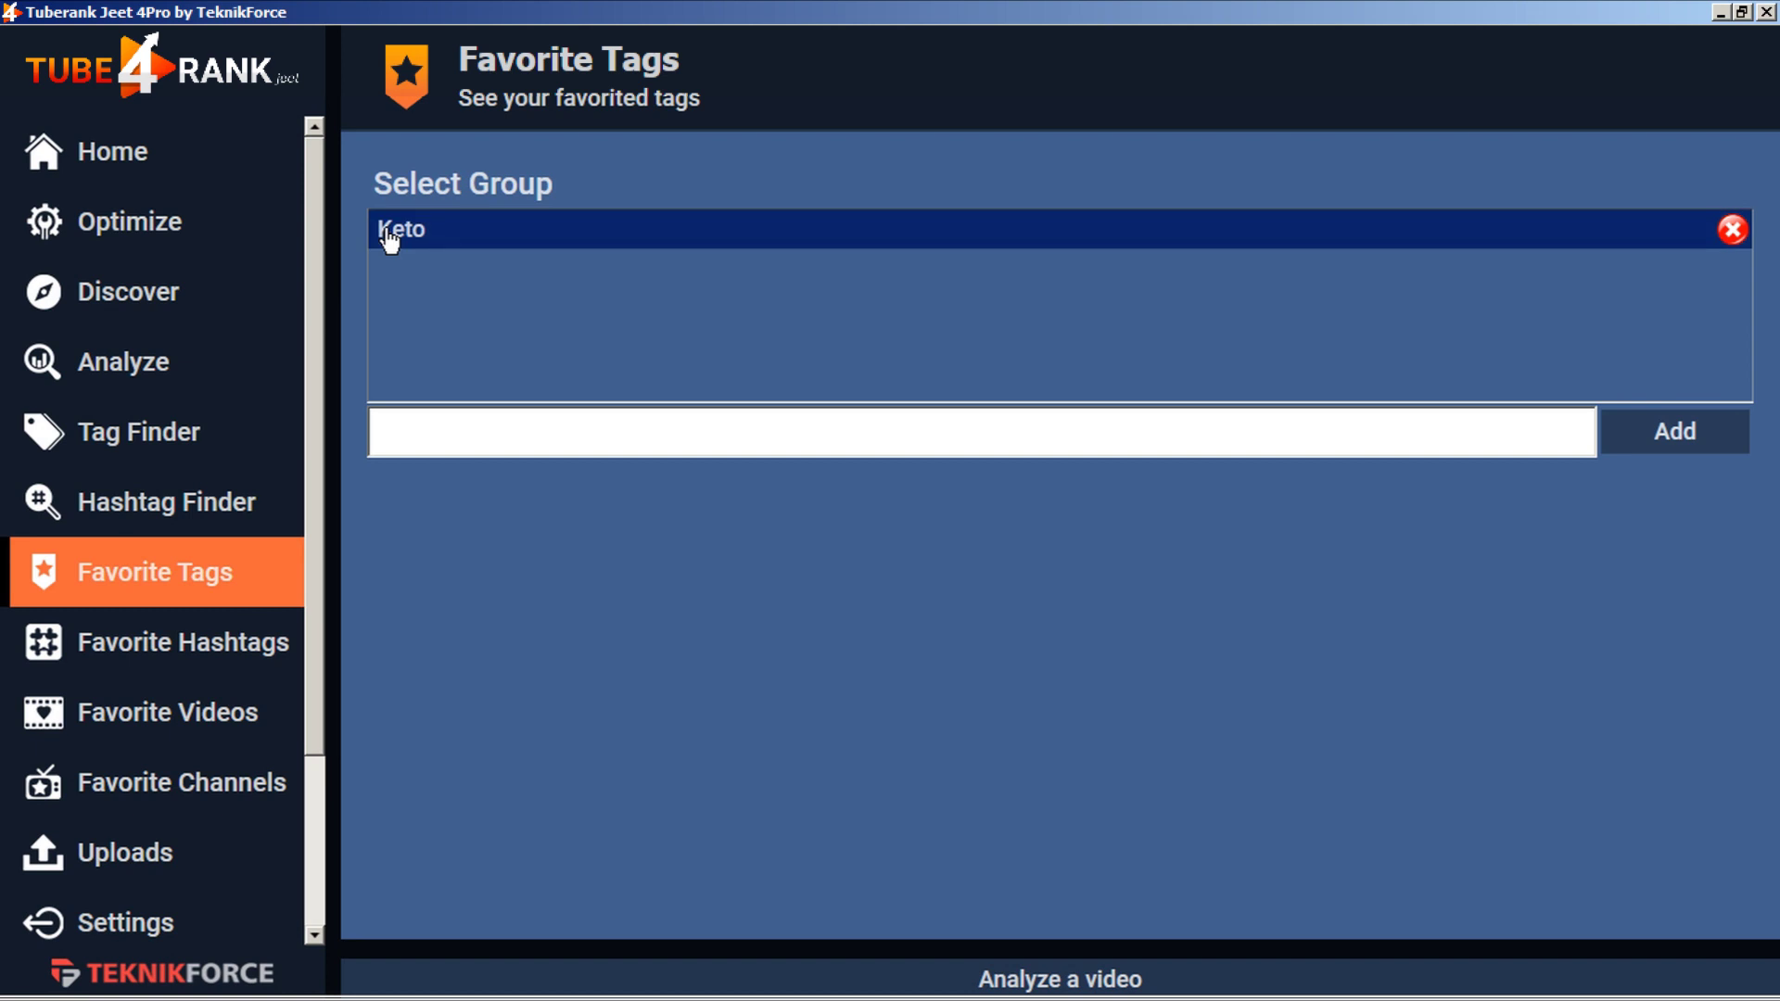
double_click(390, 232)
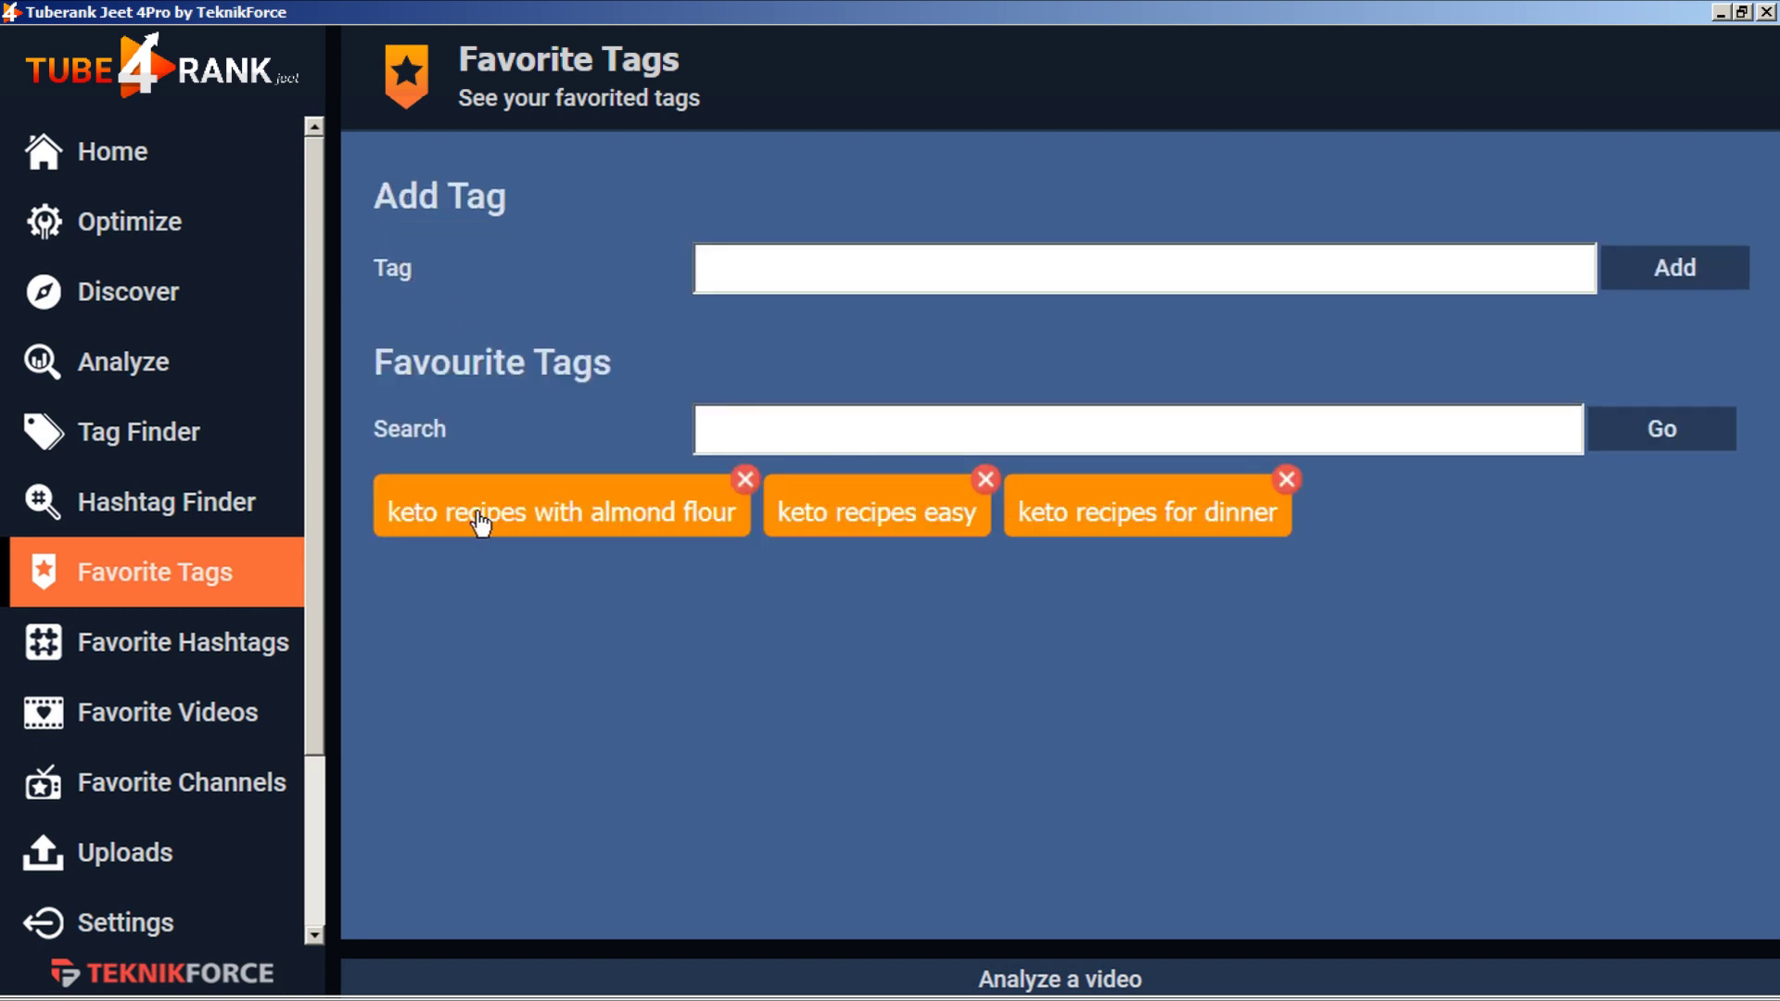
right_click(1143, 515)
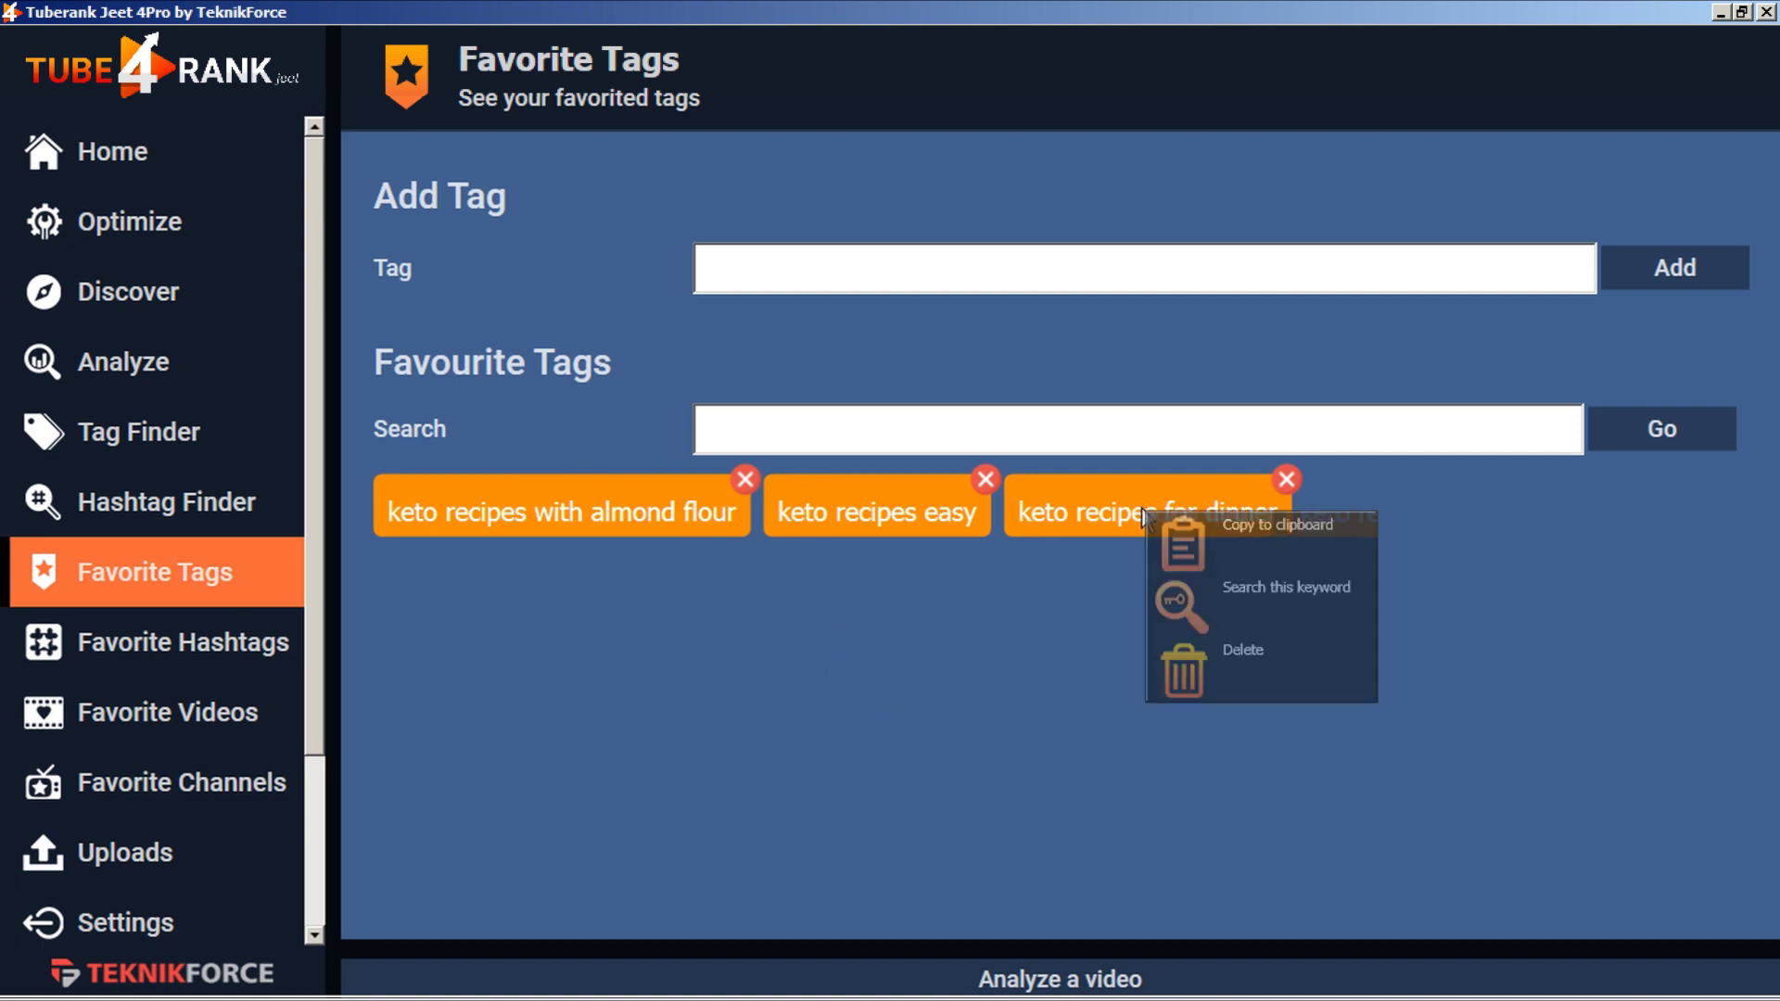
Add "fast keto recipe" as a new tag in the Keto group and delete that tag again
click(1206, 589)
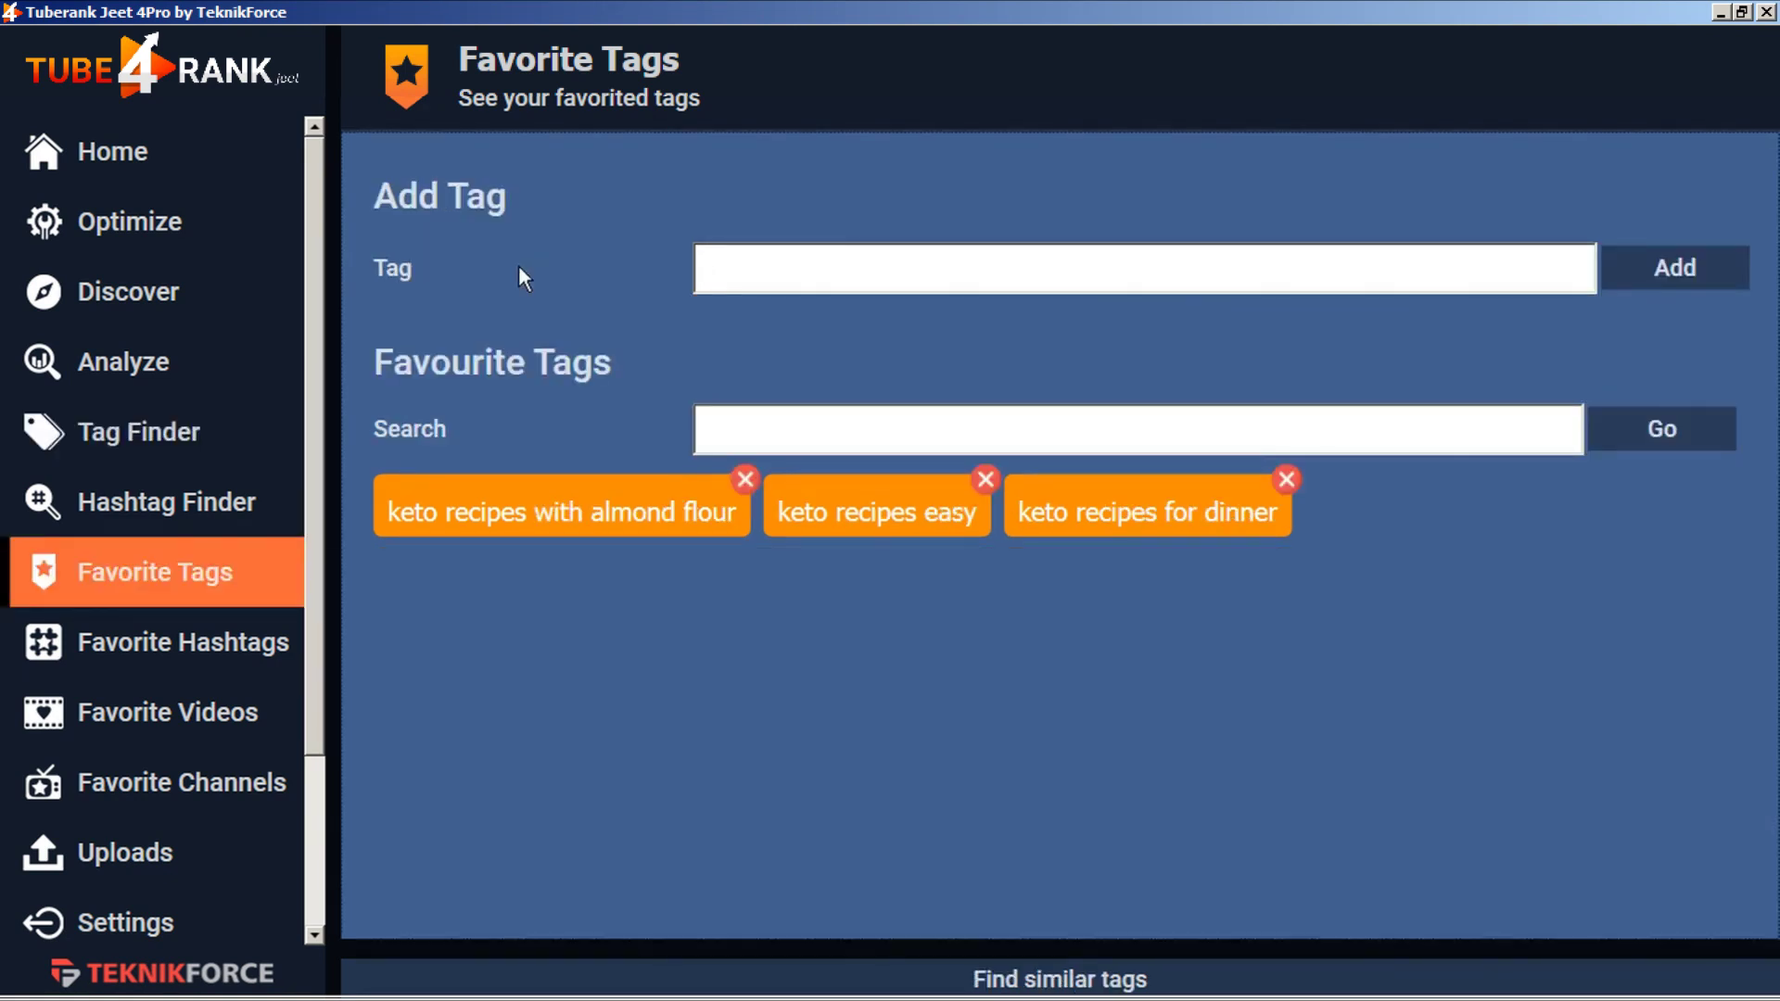
click(805, 267)
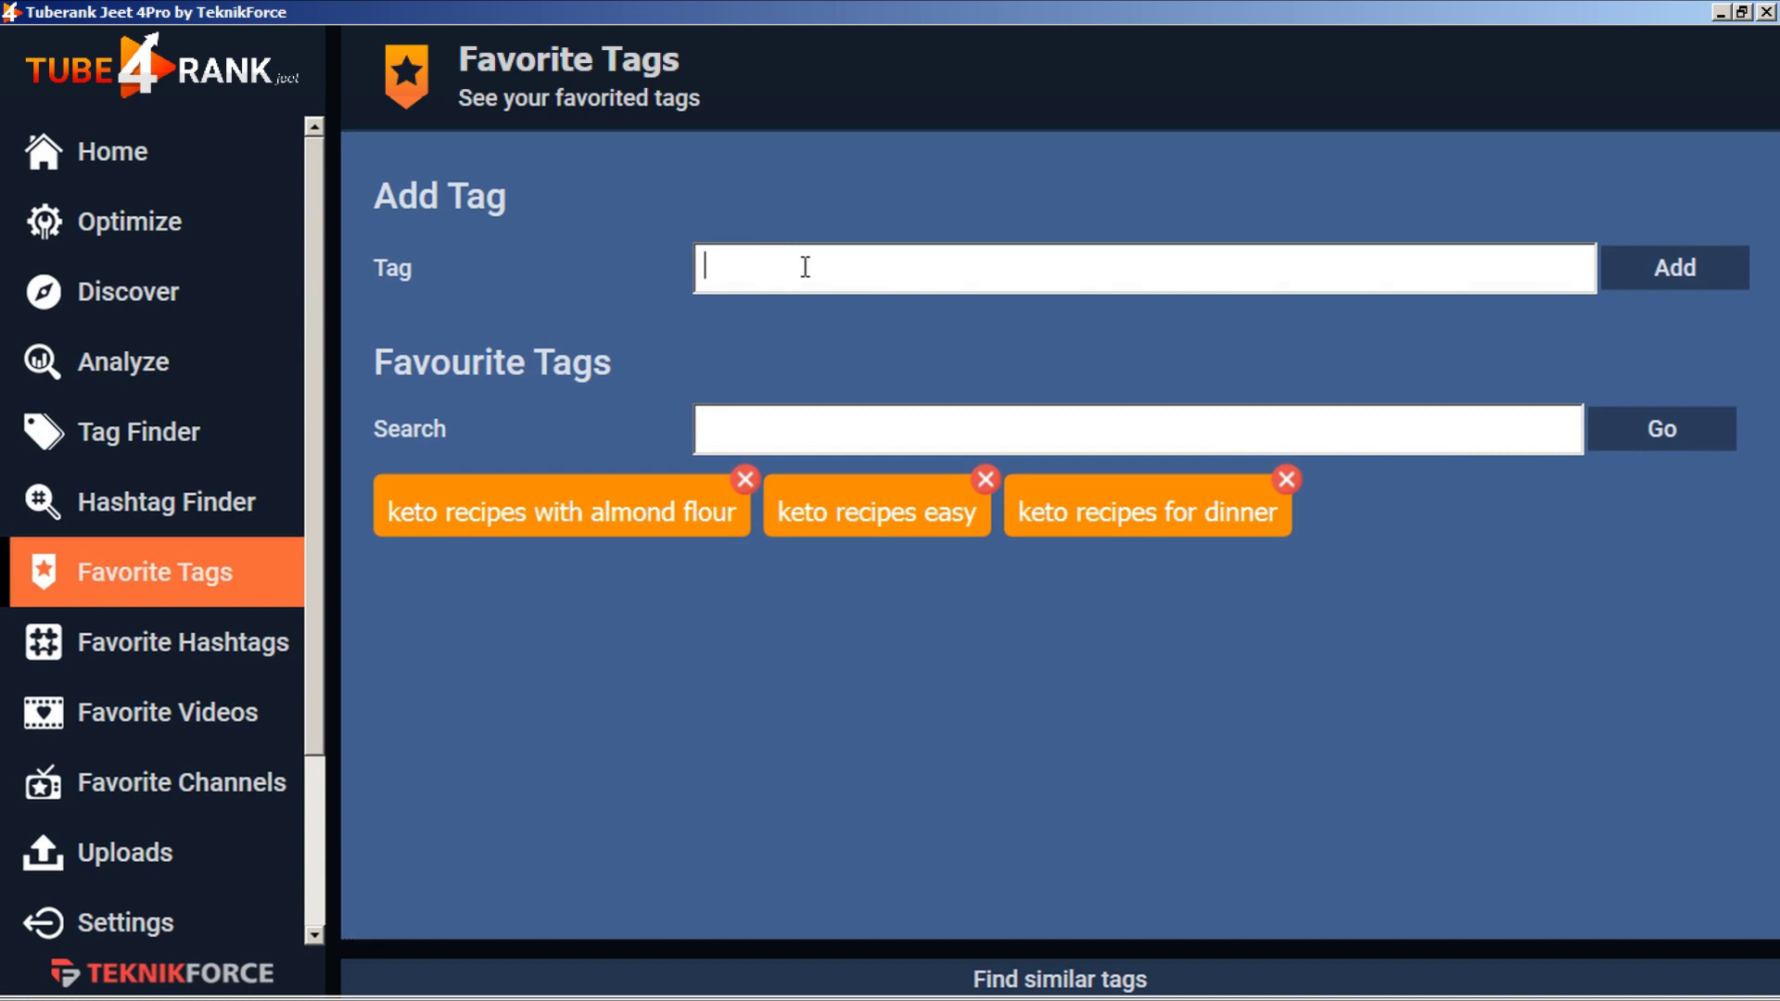
text(fast keto recipe)
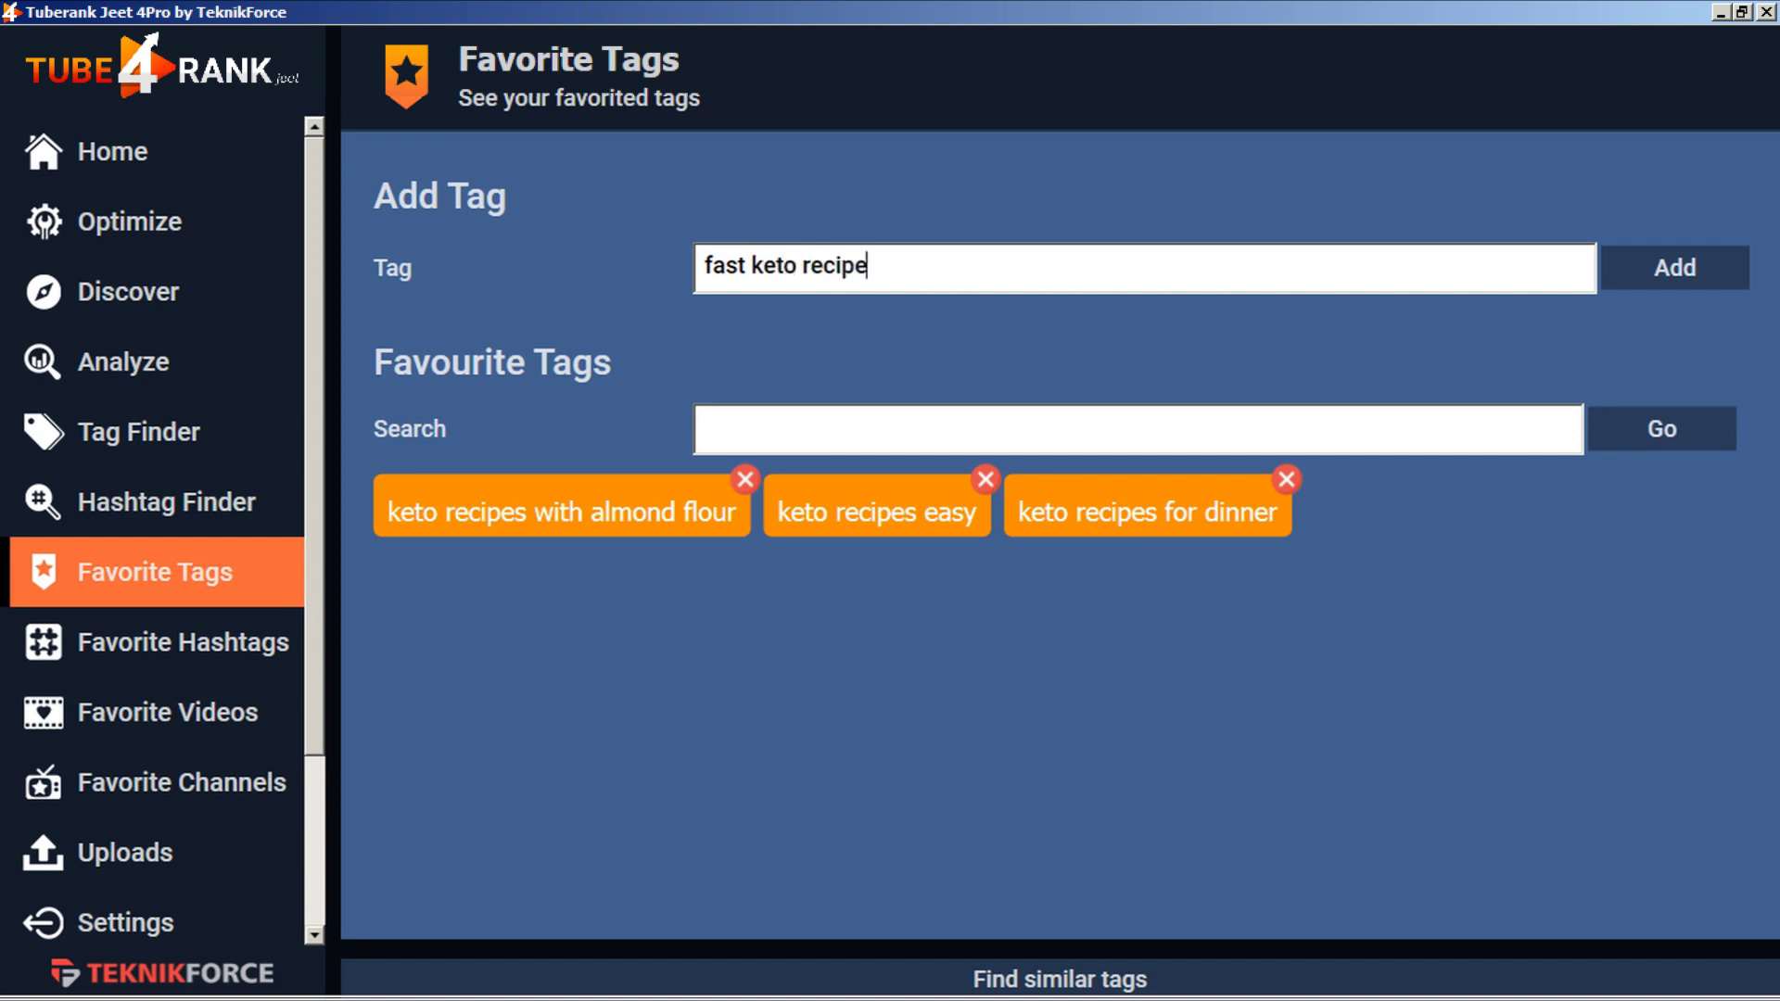
click(1670, 284)
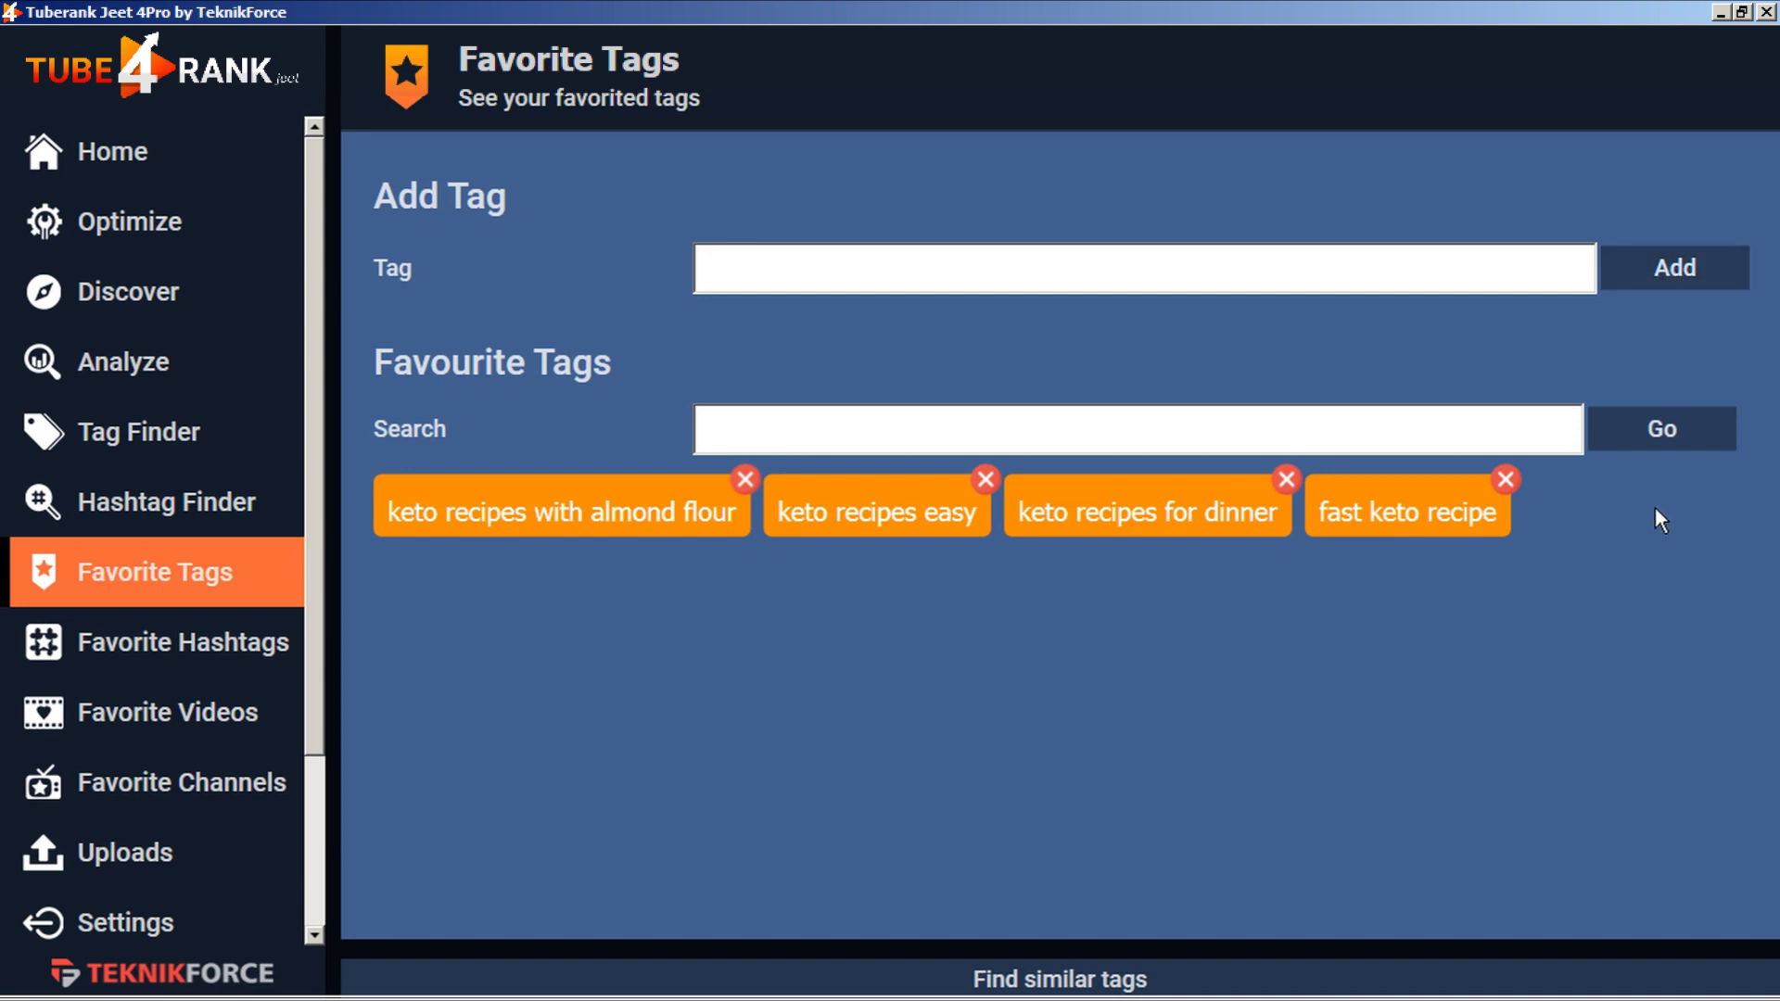
click(1506, 479)
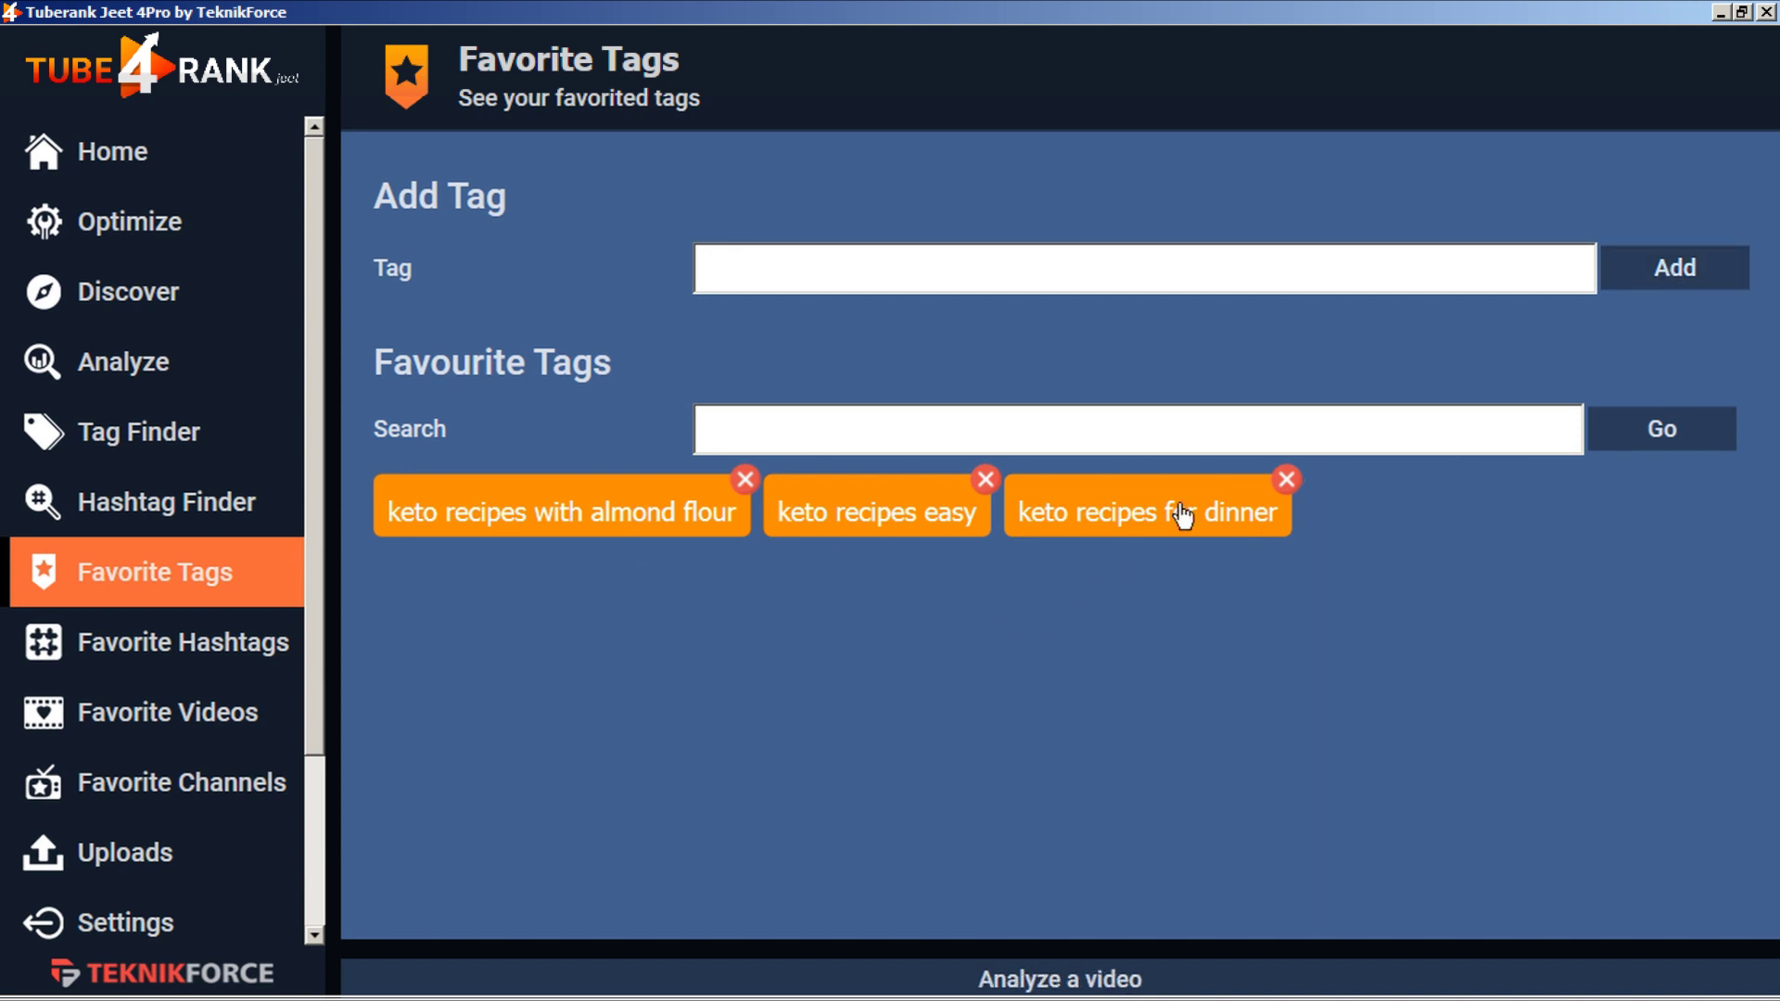
Copy the favorite tag "keto recipes with almond flour" into the Tags field of the Optimize Video metadata, followed by a comma
right_click(628, 517)
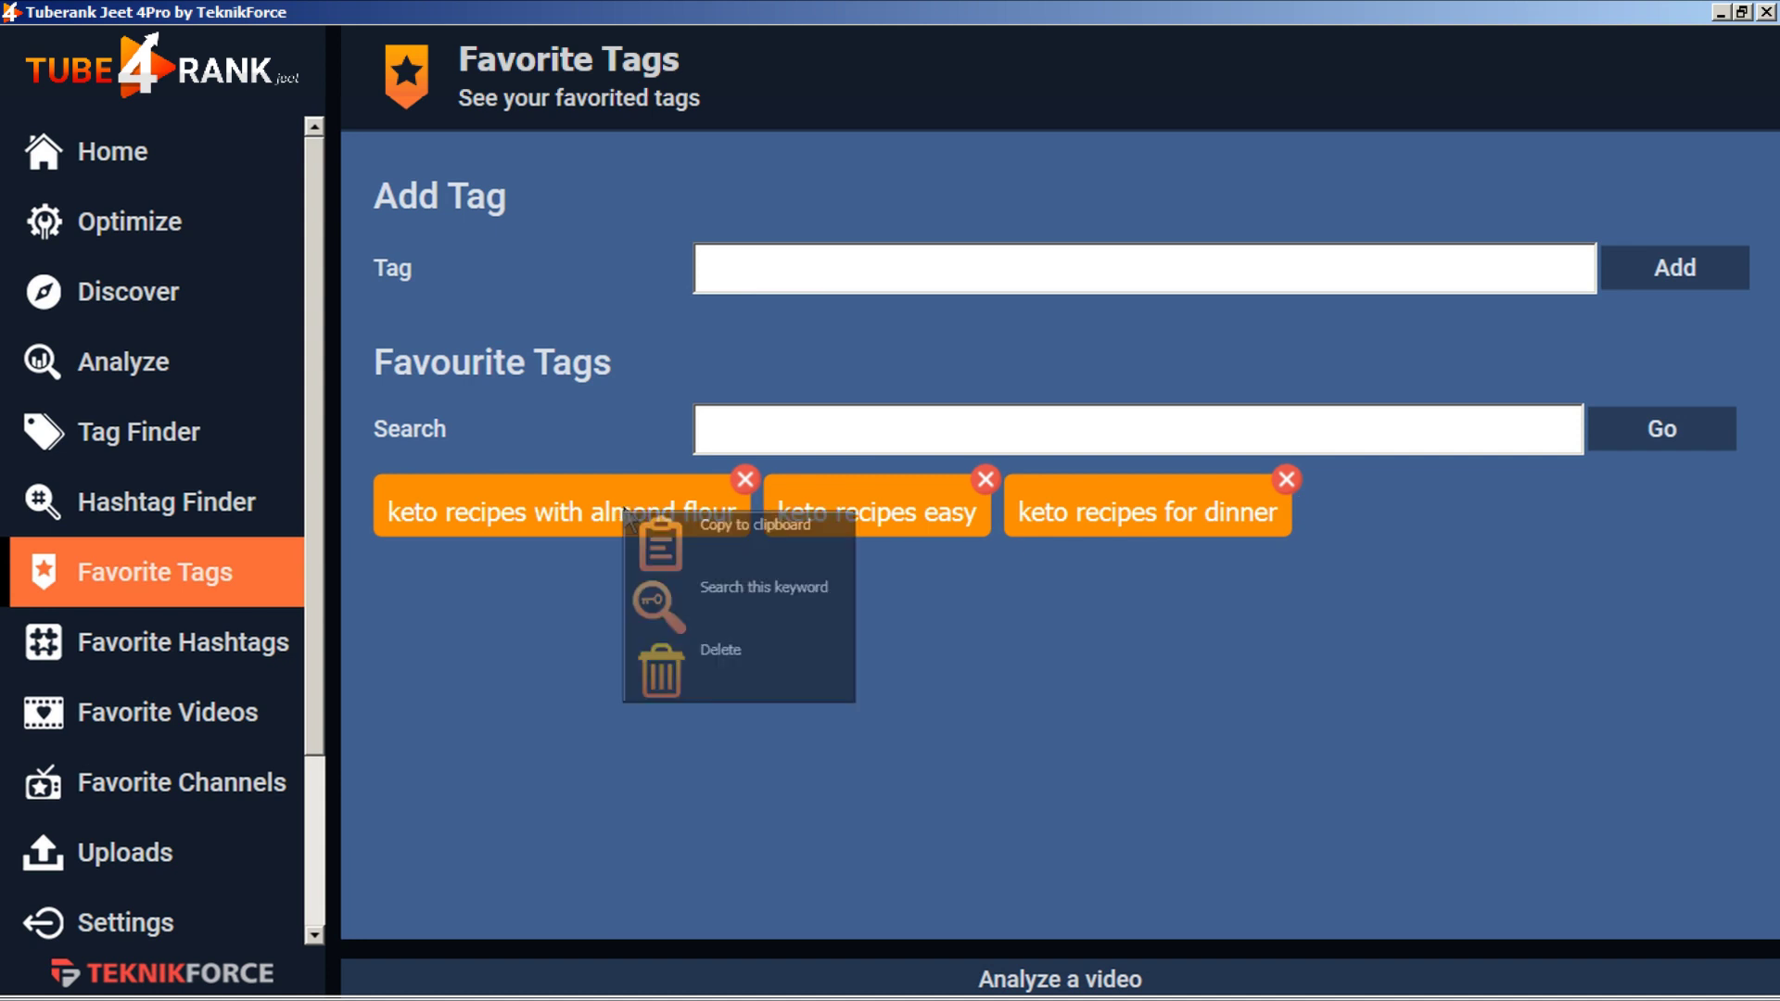
click(727, 531)
mouse_move(338, 537)
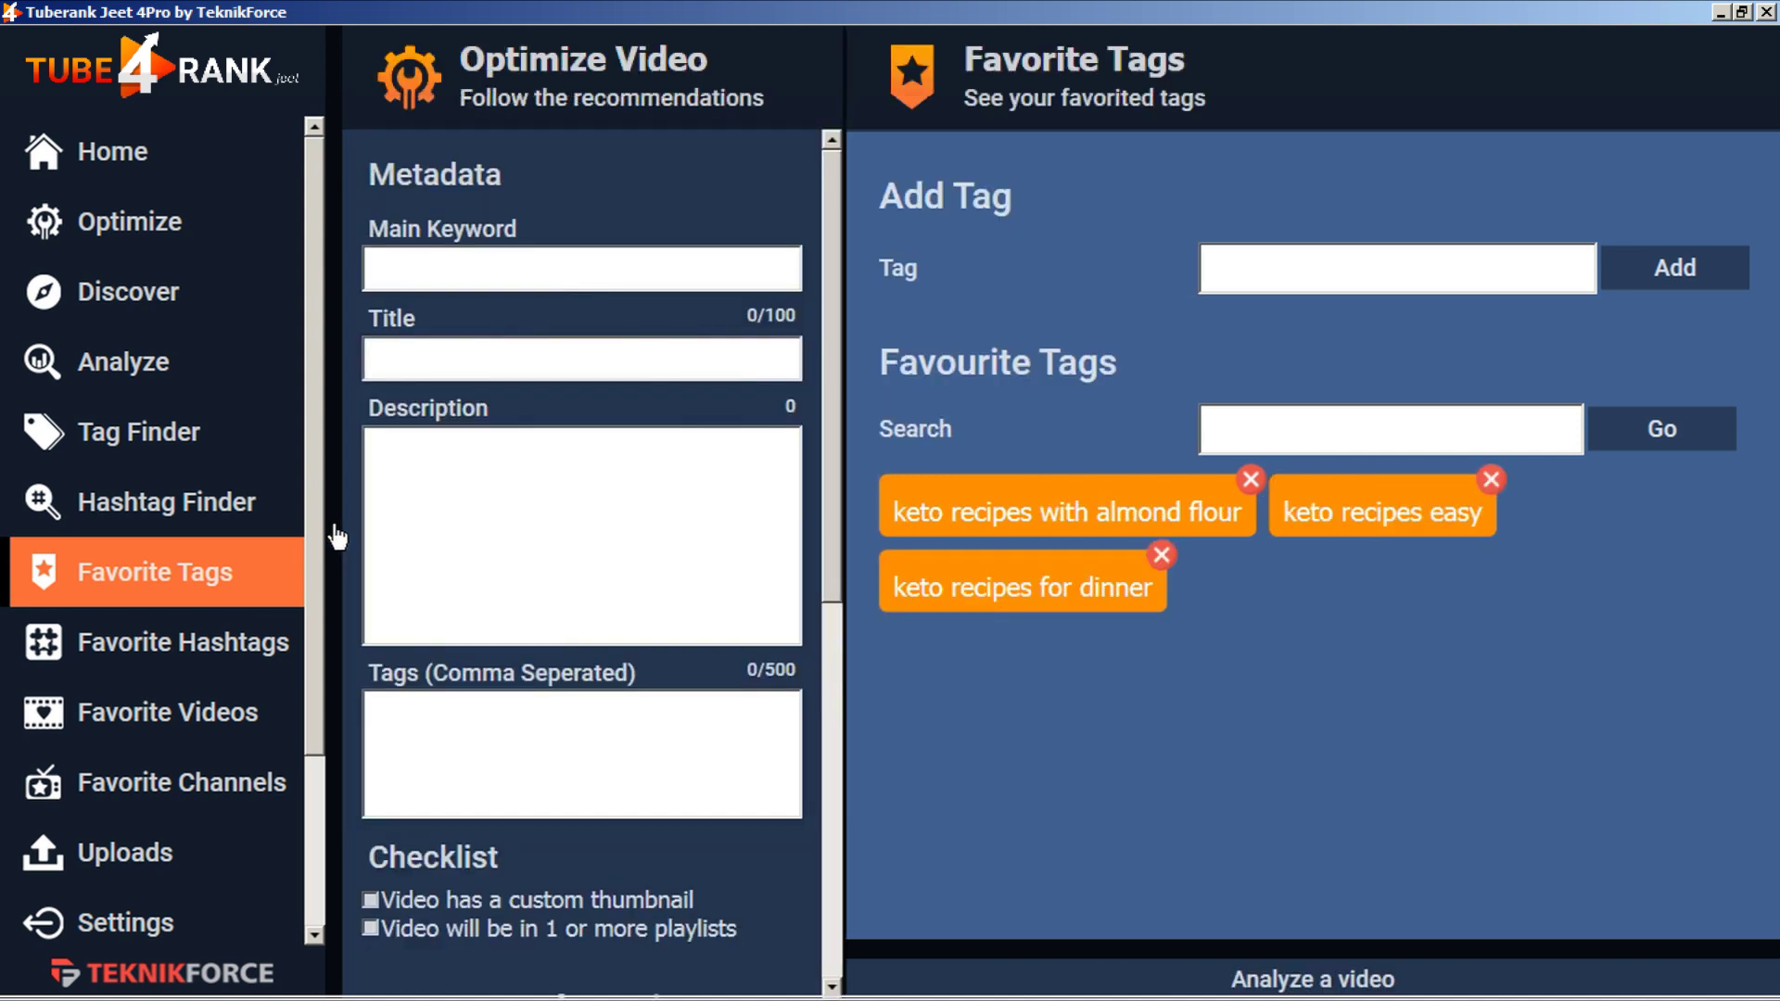
click(450, 742)
text(keto recipes with almond flour)
text(,)
Copy the favorite tags "keto recipes easy" and "keto recipes for dinner" into the video's Tags field, separated by a comma
click(1304, 524)
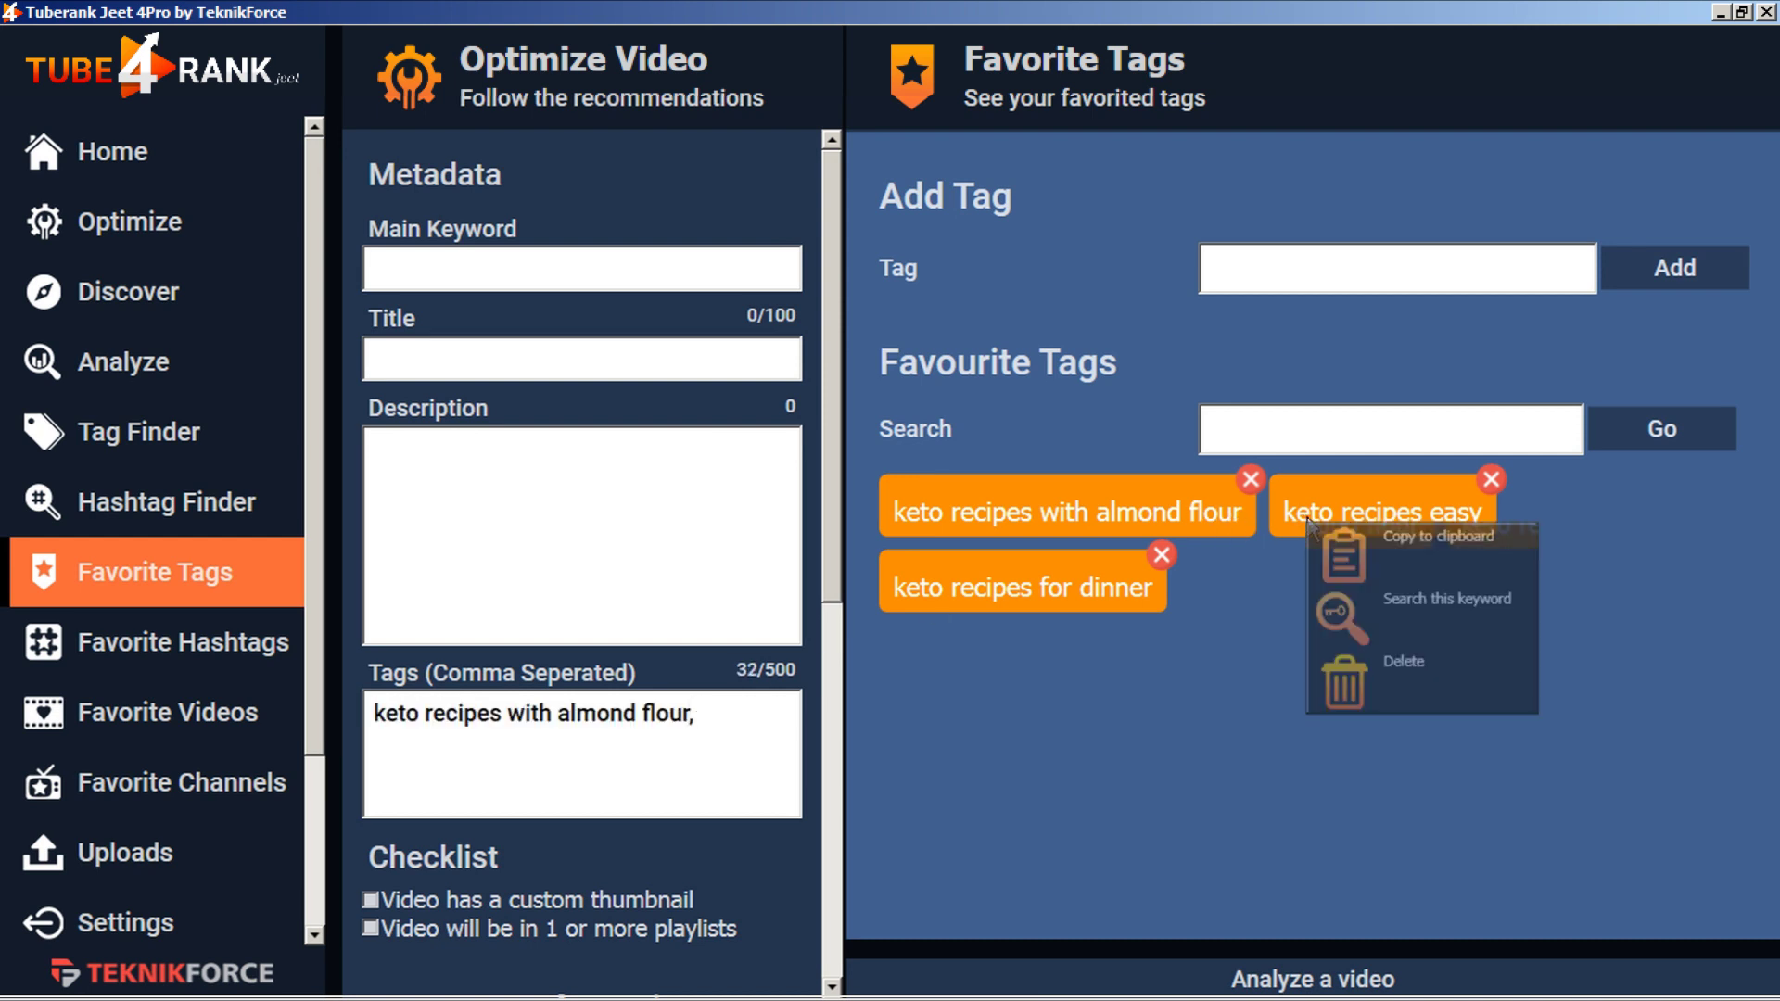
click(1344, 556)
key(ctrl+v)
text(,)
right_click(970, 604)
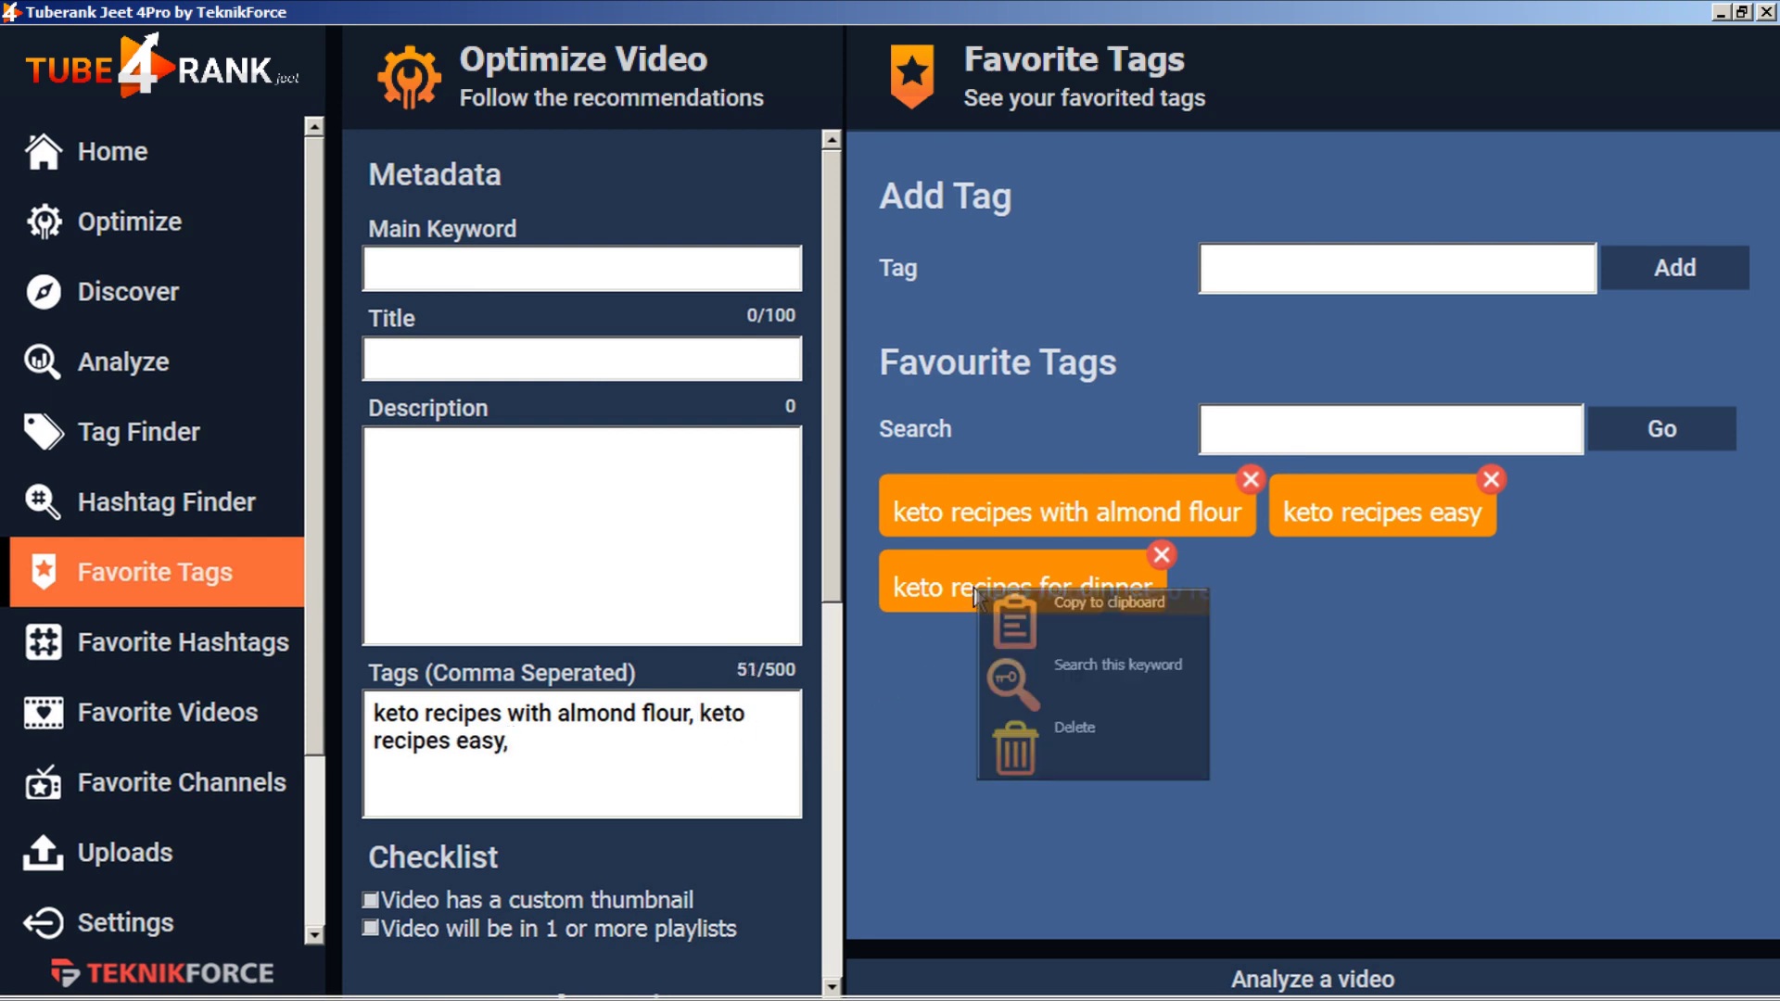
click(1072, 614)
key(ctrl+v)
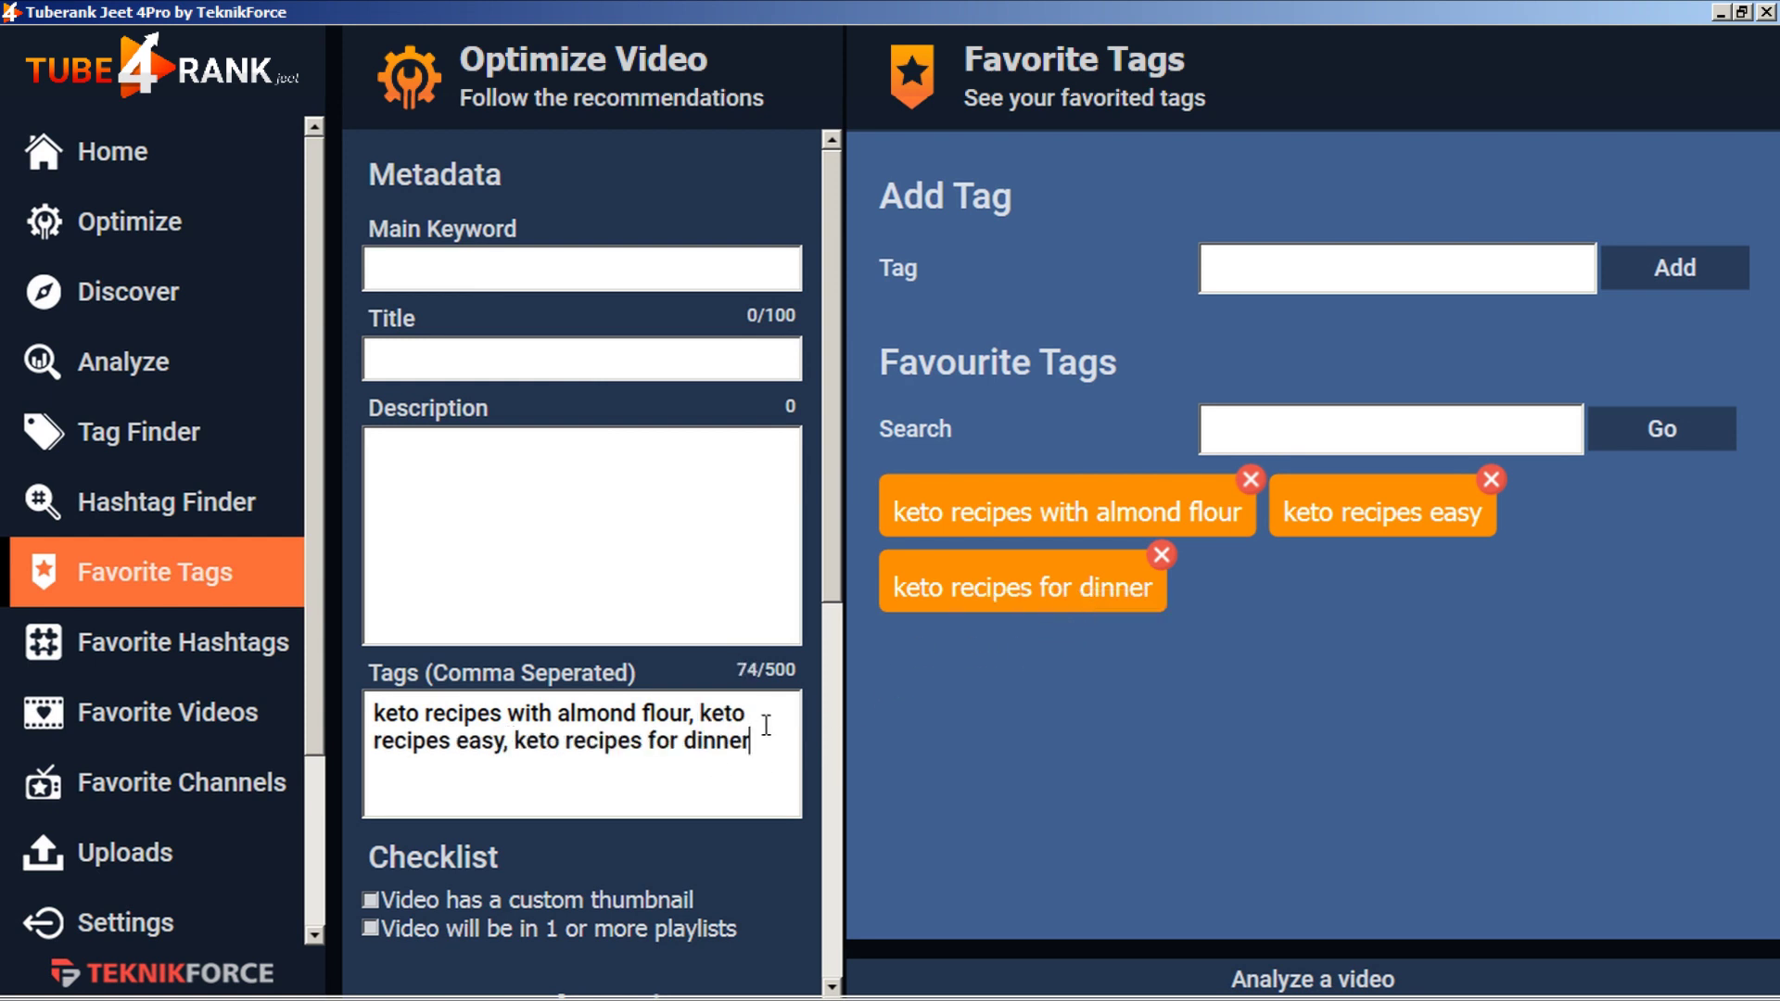